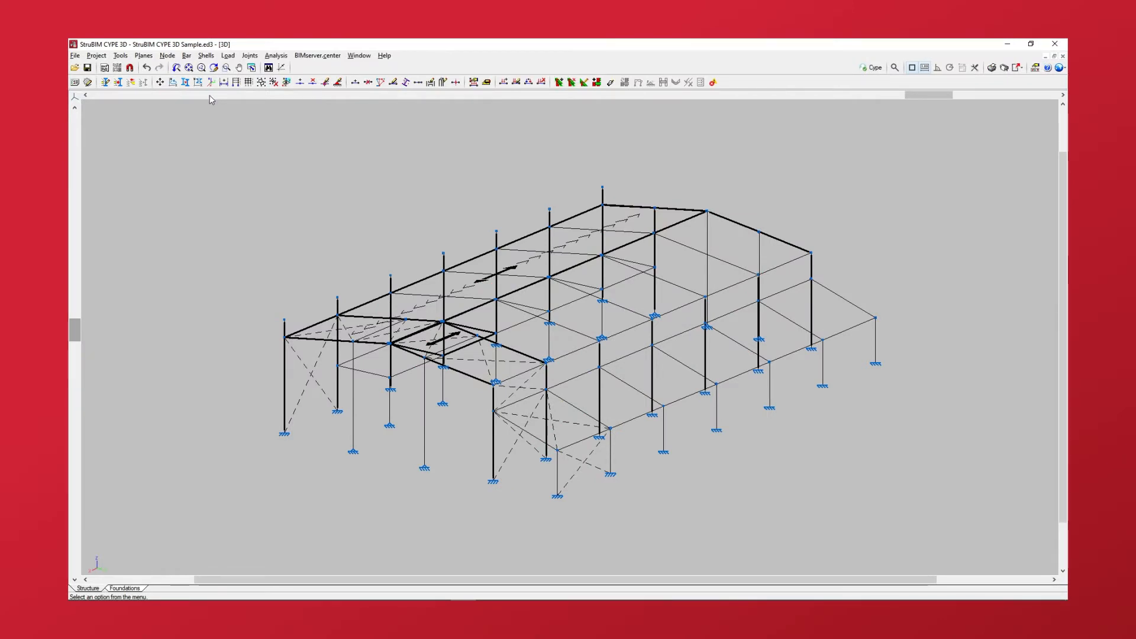
# Introduce a load panel through the four corners of the roof slope that has none, with loads distributed parallel to the ridge.
pyautogui.click(229, 56)
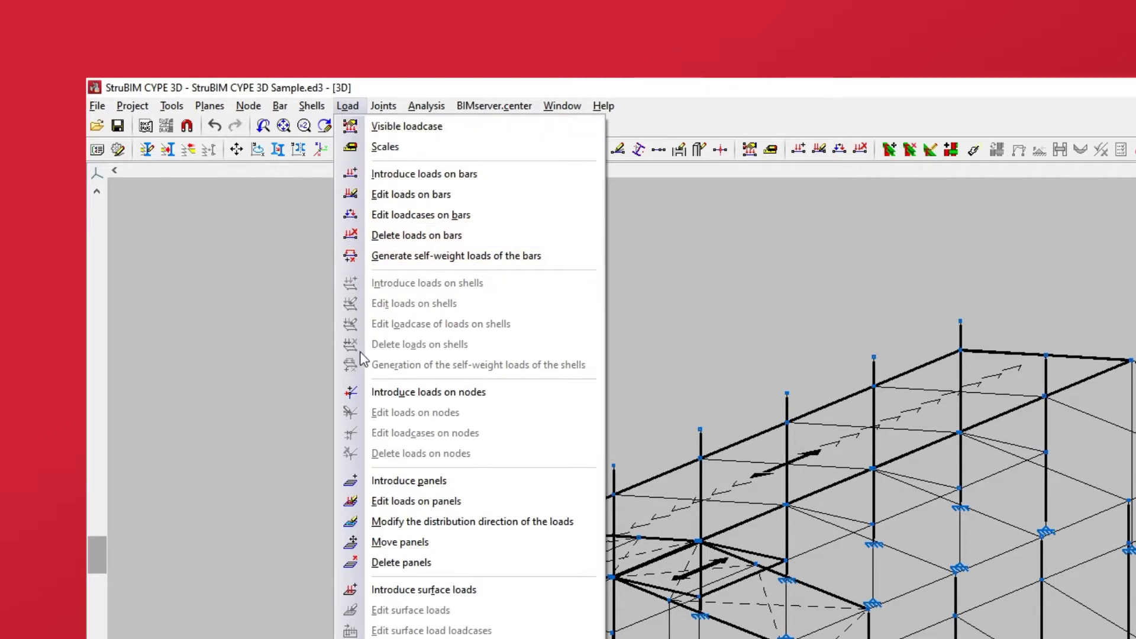
pyautogui.click(367, 481)
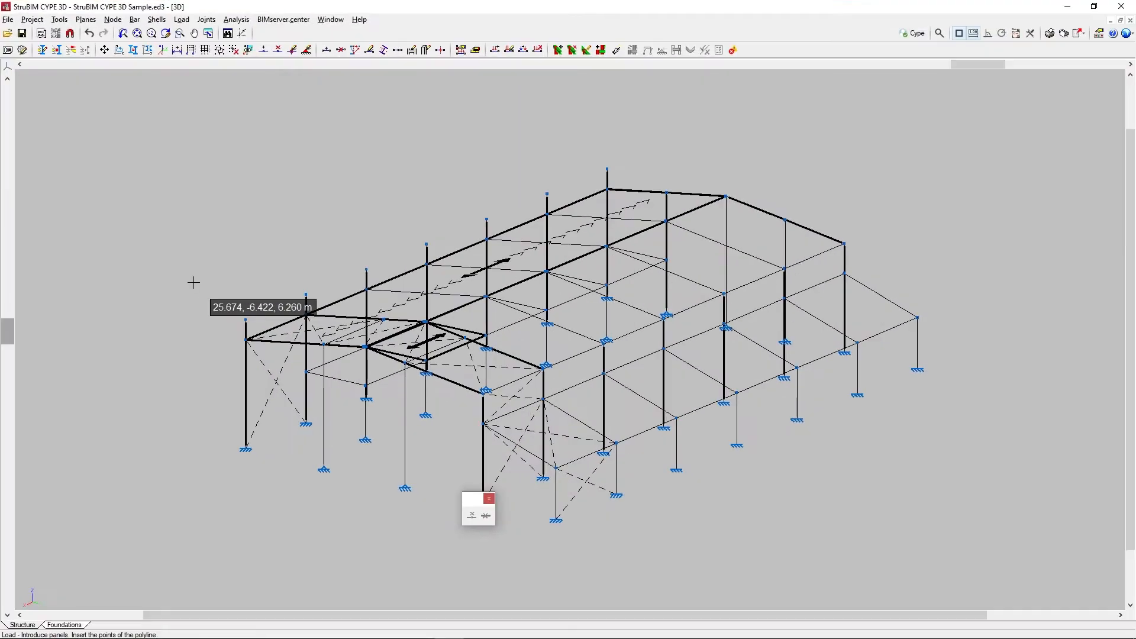
pyautogui.keyDown('shift'); pyautogui.moveTo(194, 283); pyautogui.dragTo(292, 291, button='middle'); pyautogui.keyUp('shift')
pyautogui.click(567, 356)
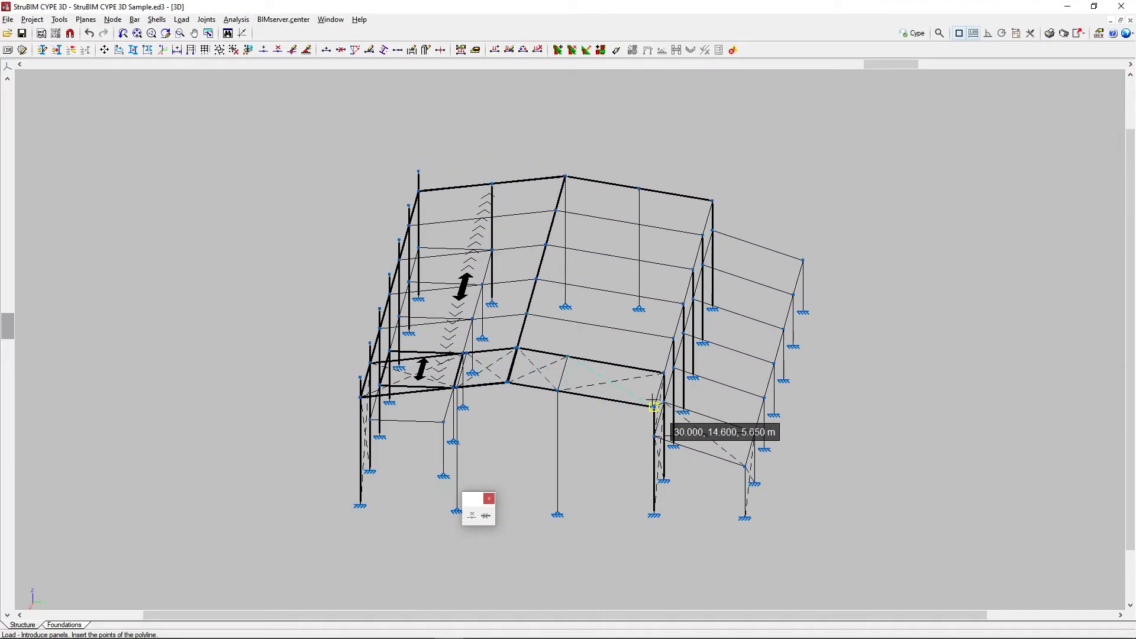
pyautogui.click(655, 407)
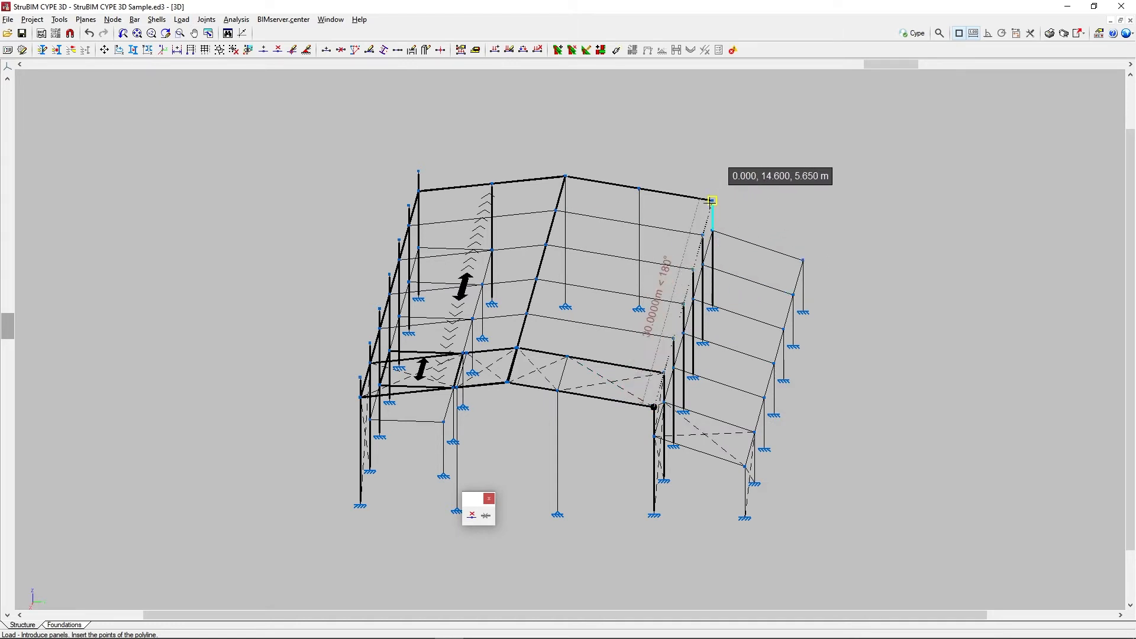
pyautogui.click(712, 201)
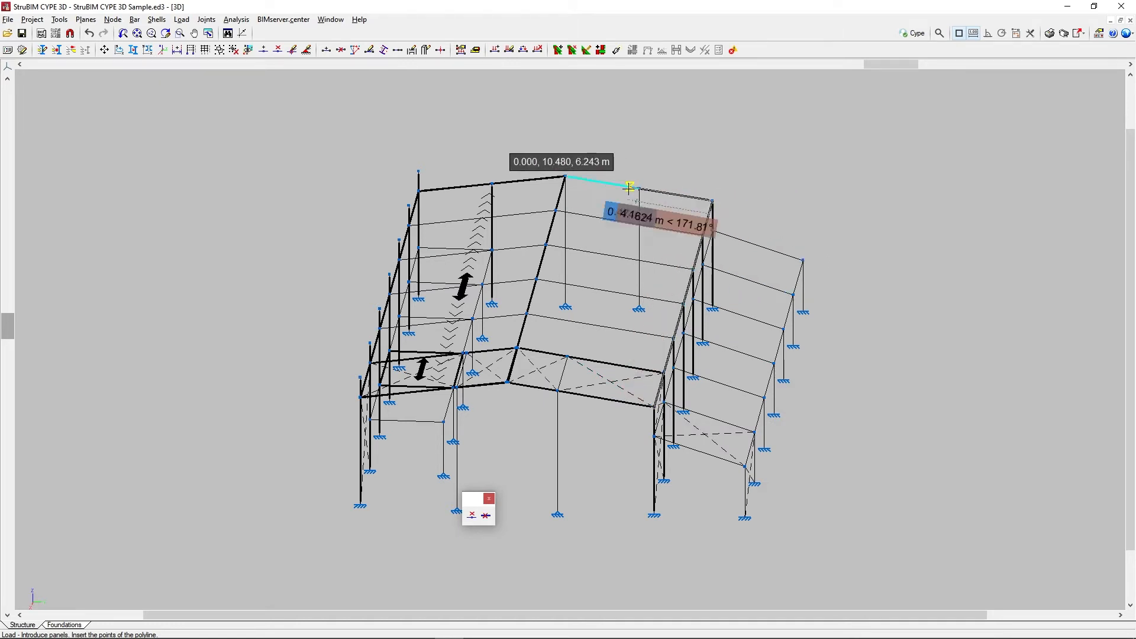
pyautogui.click(565, 176)
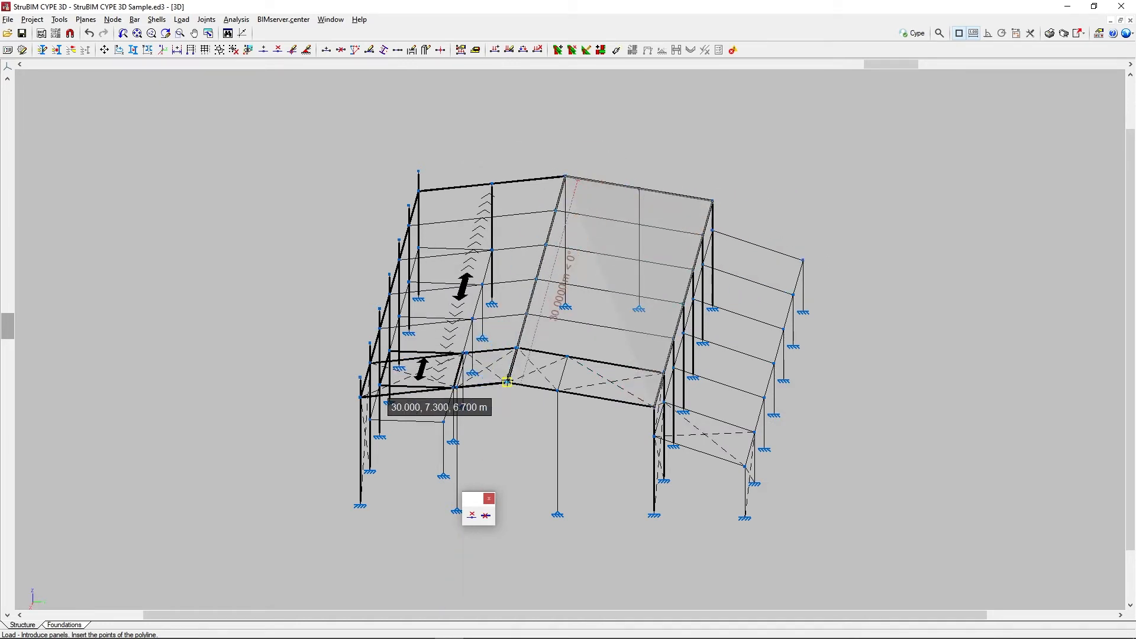
pyautogui.click(507, 382)
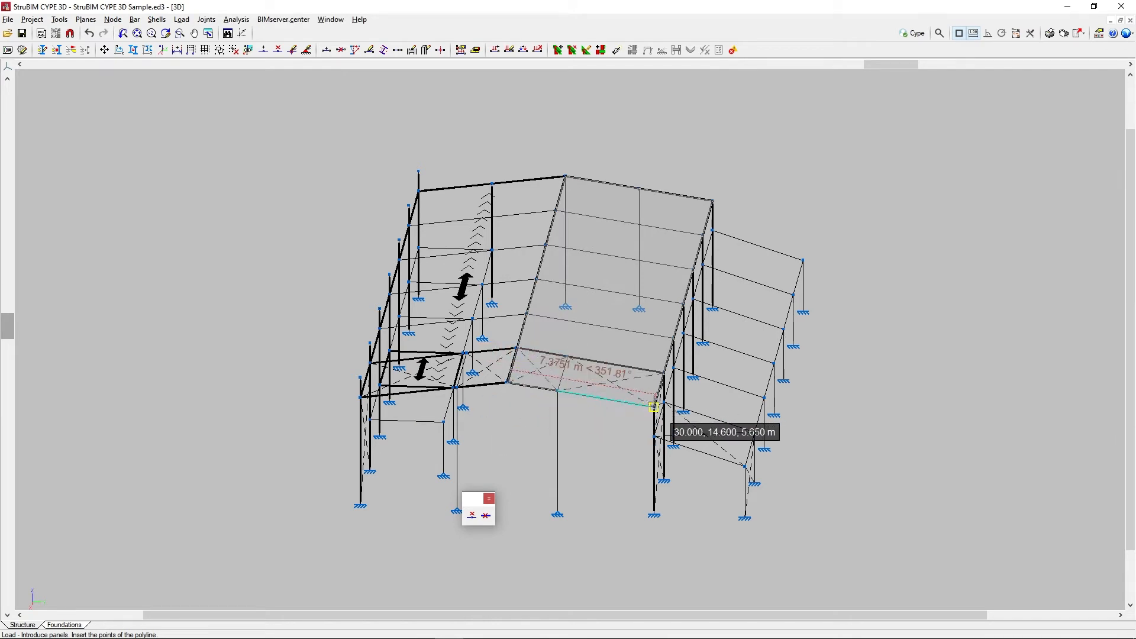
pyautogui.click(655, 406)
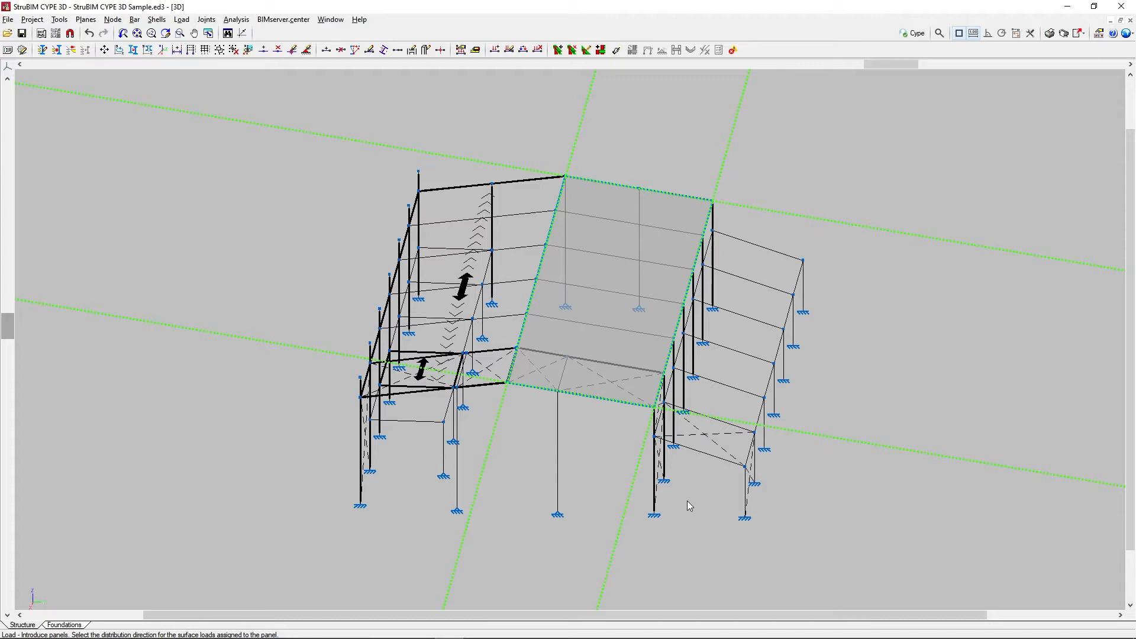
pyautogui.click(637, 485)
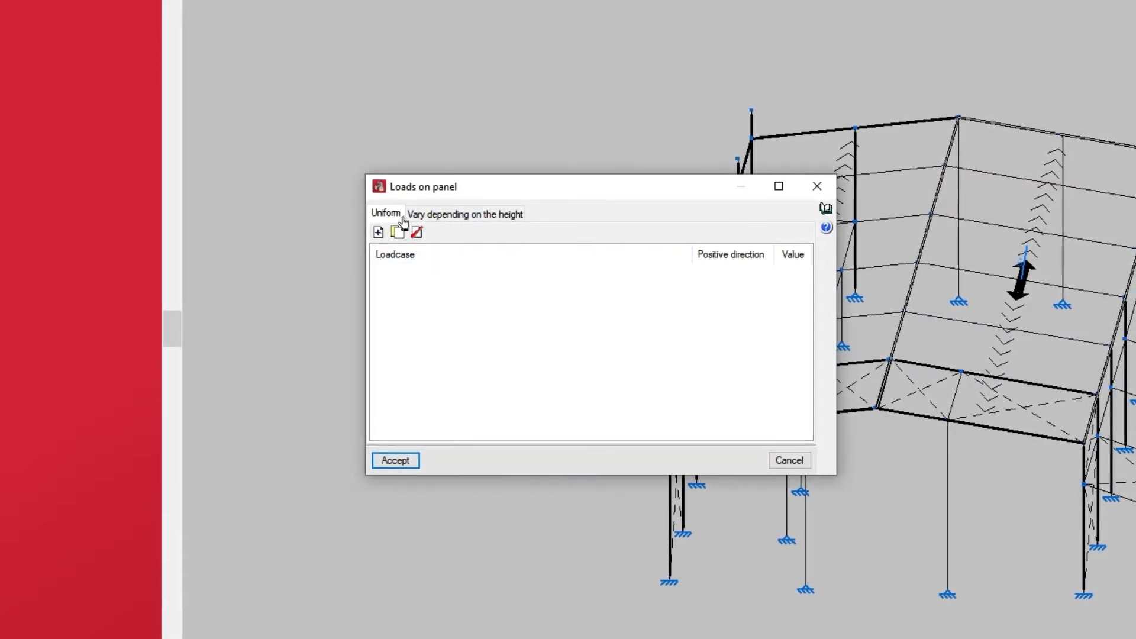
# Add a uniform load for the Snow loadcase to the panel and widen the Positive direction column.
pyautogui.click(439, 218)
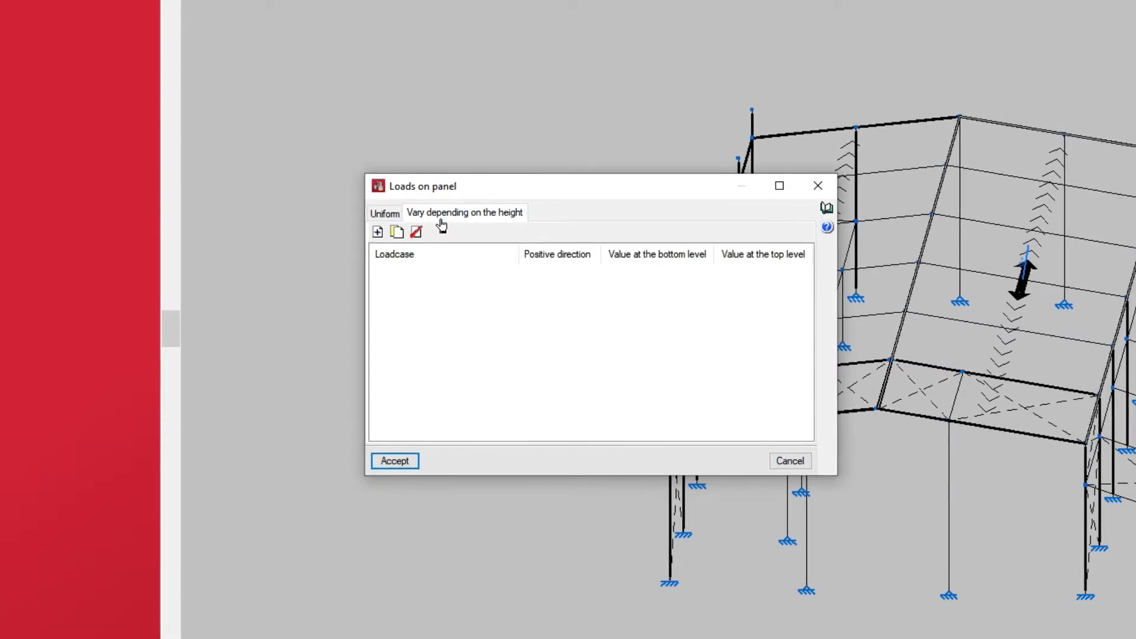
pyautogui.click(388, 214)
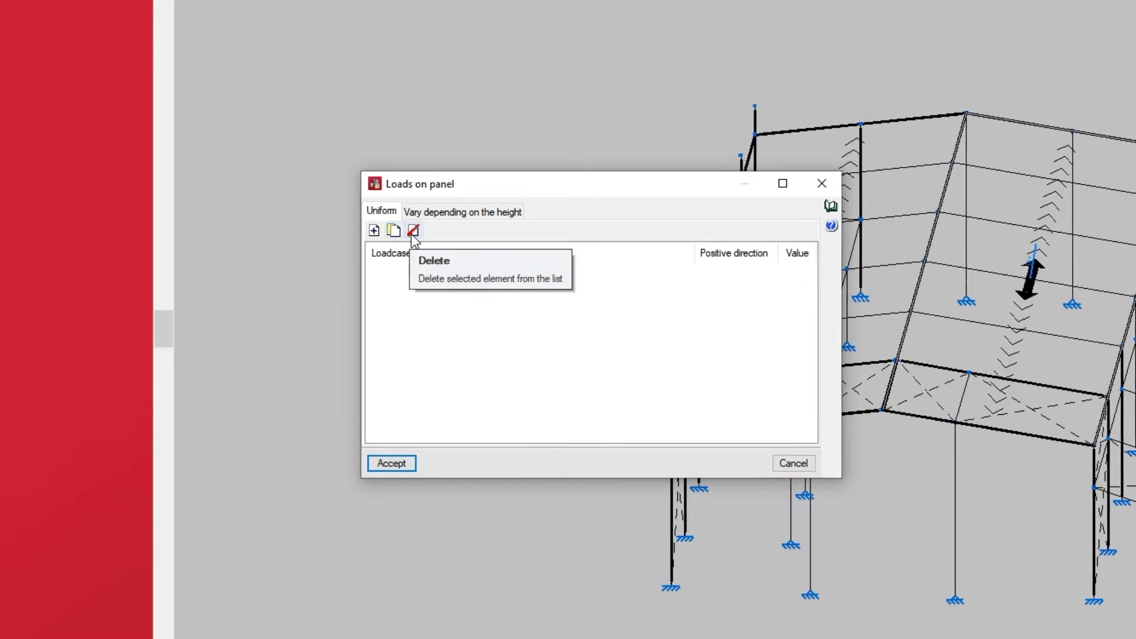
pyautogui.click(374, 230)
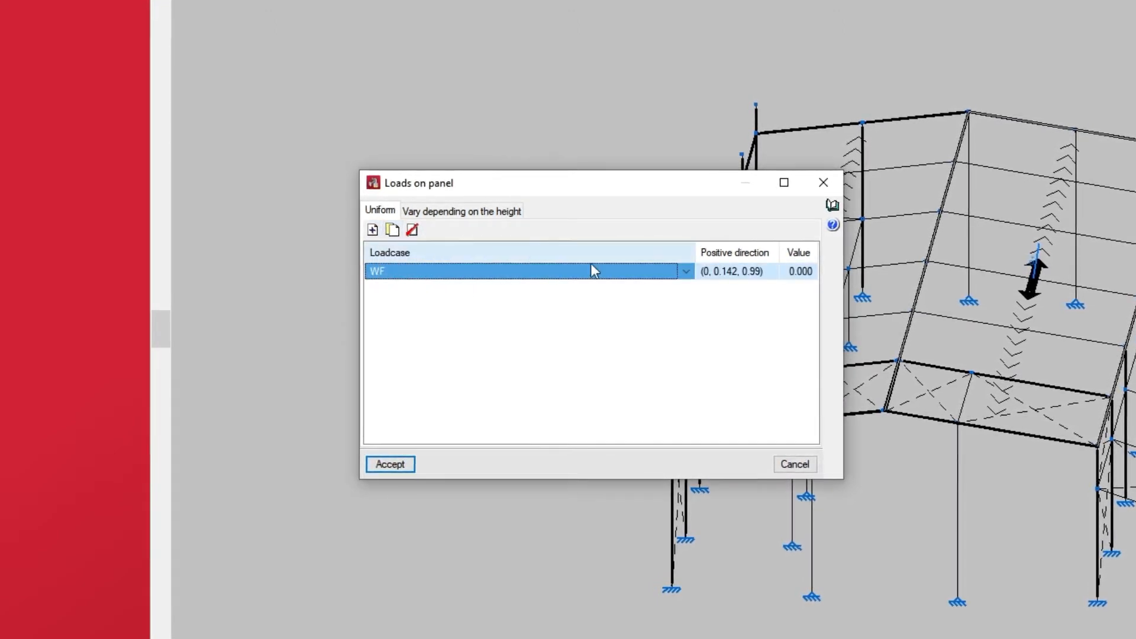
pyautogui.click(687, 273)
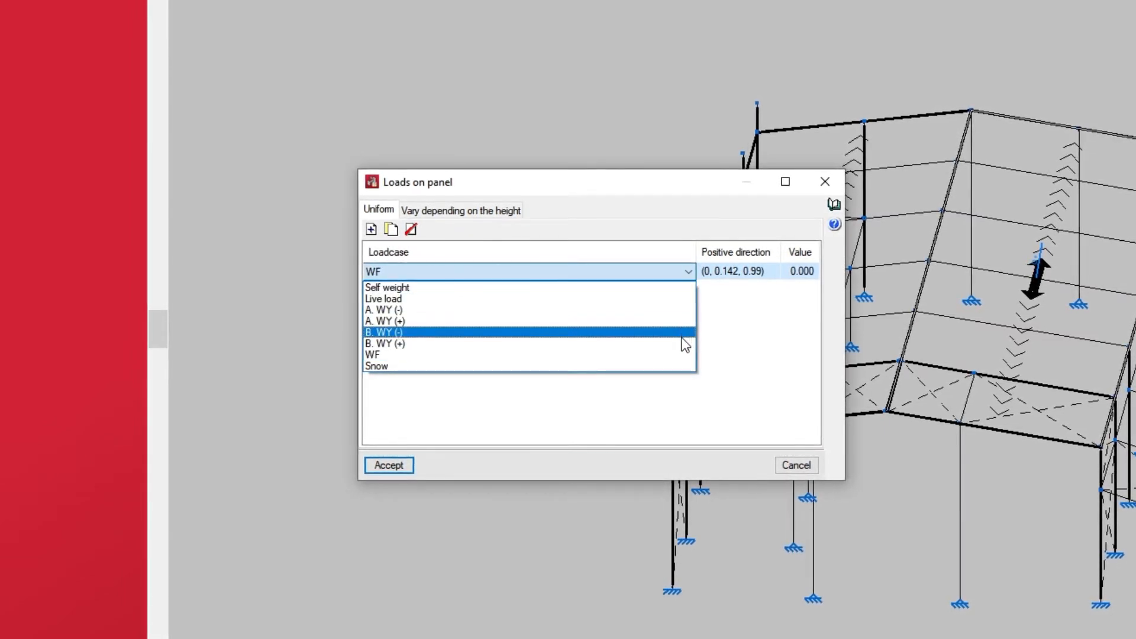
pyautogui.click(681, 365)
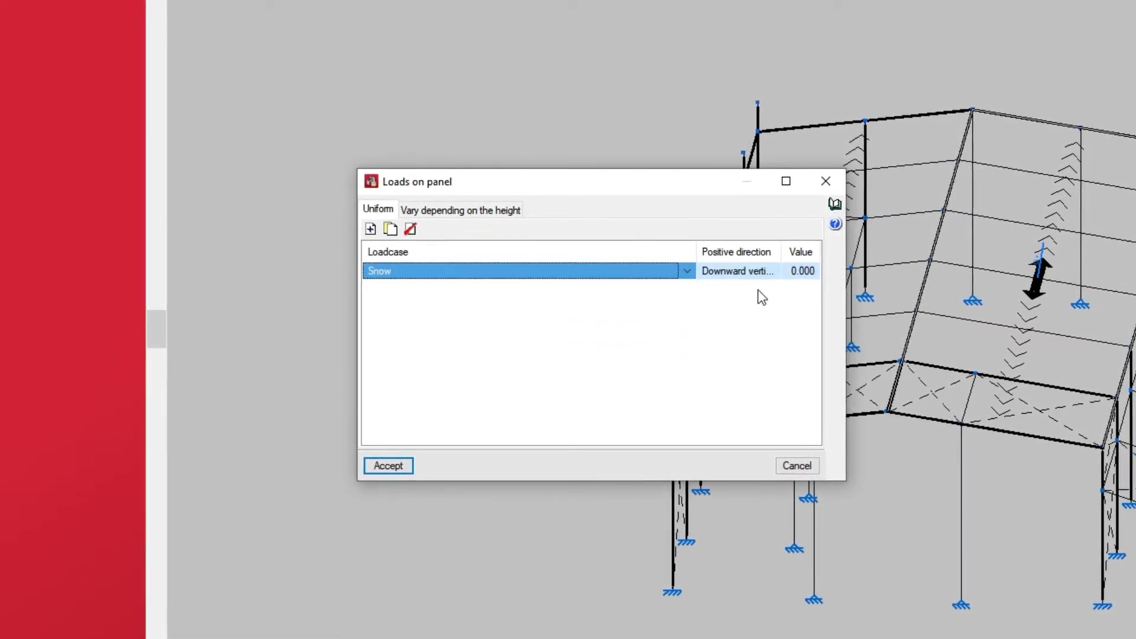
pyautogui.moveTo(693, 251); pyautogui.dragTo(658, 252)
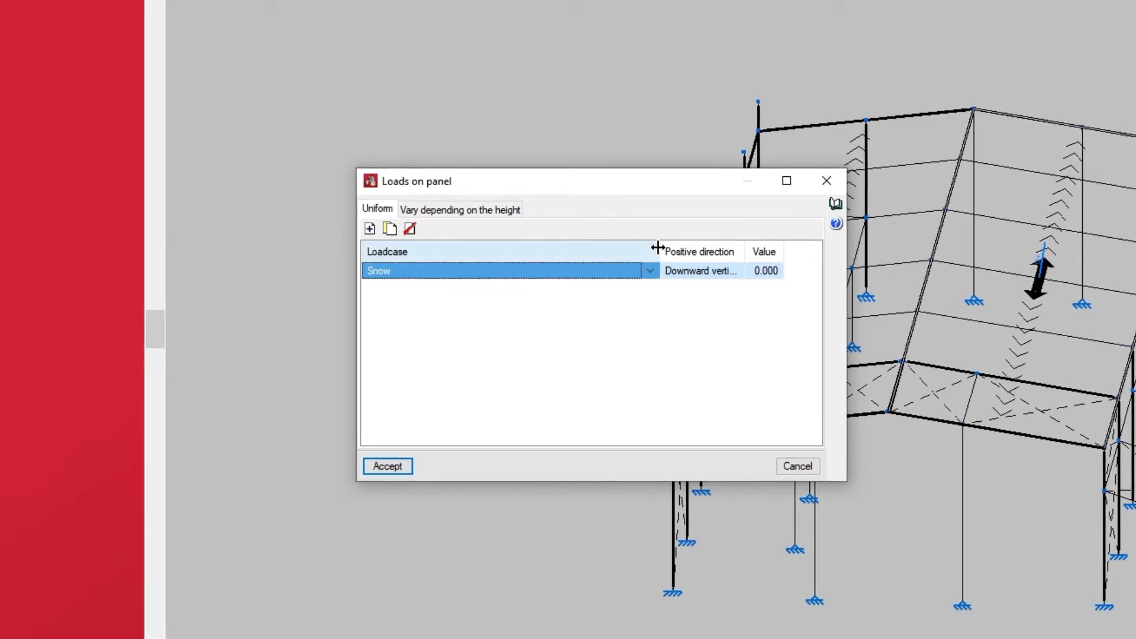
pyautogui.moveTo(743, 251); pyautogui.dragTo(782, 252)
pyautogui.click(743, 278)
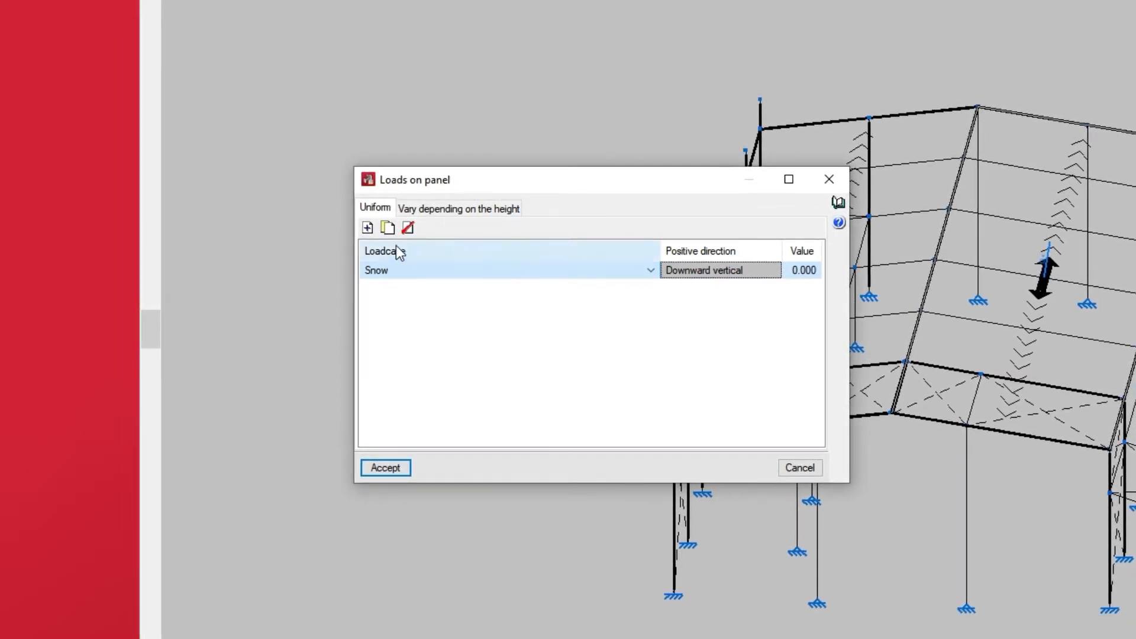
# Add a second uniform load to the panel for the A. WY (+) loadcase.
pyautogui.click(367, 228)
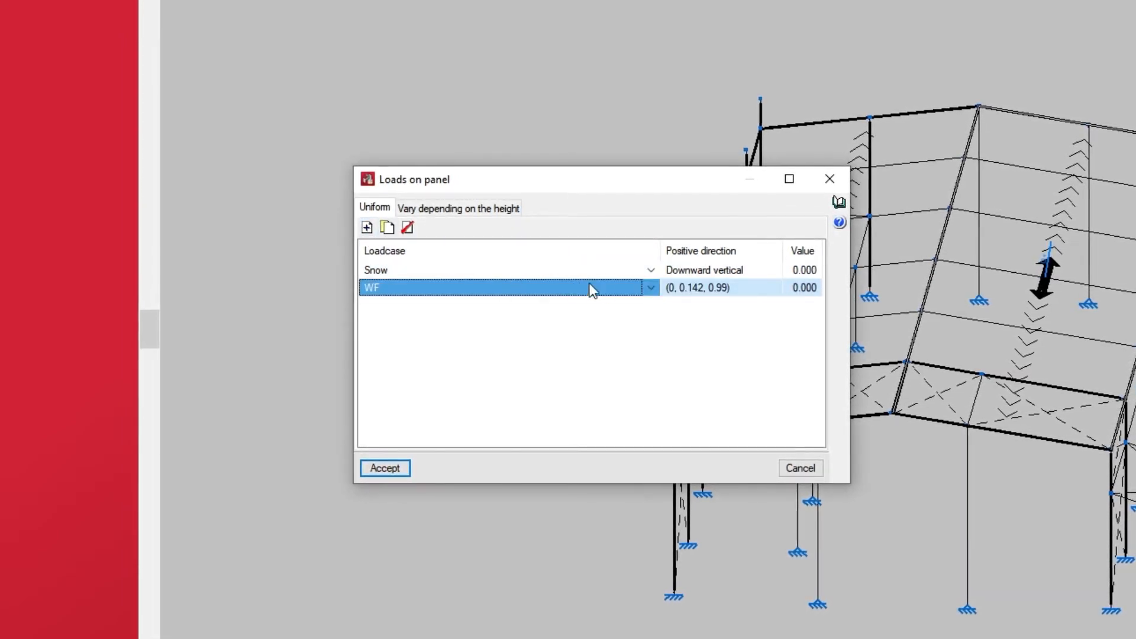
pyautogui.click(649, 290)
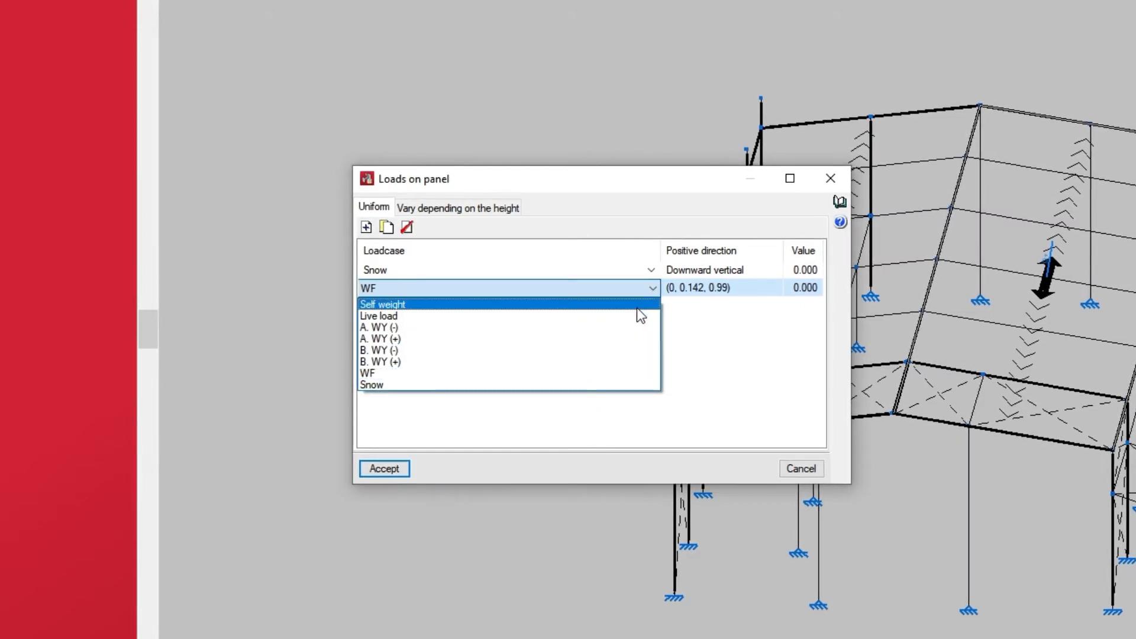
pyautogui.click(630, 336)
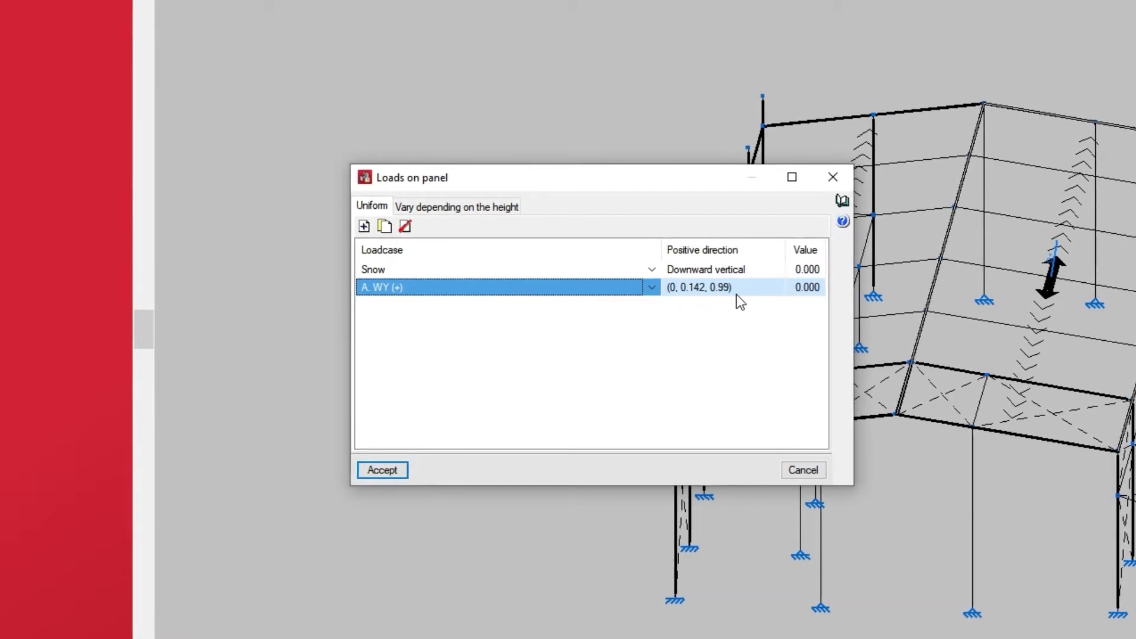
pyautogui.click(737, 294)
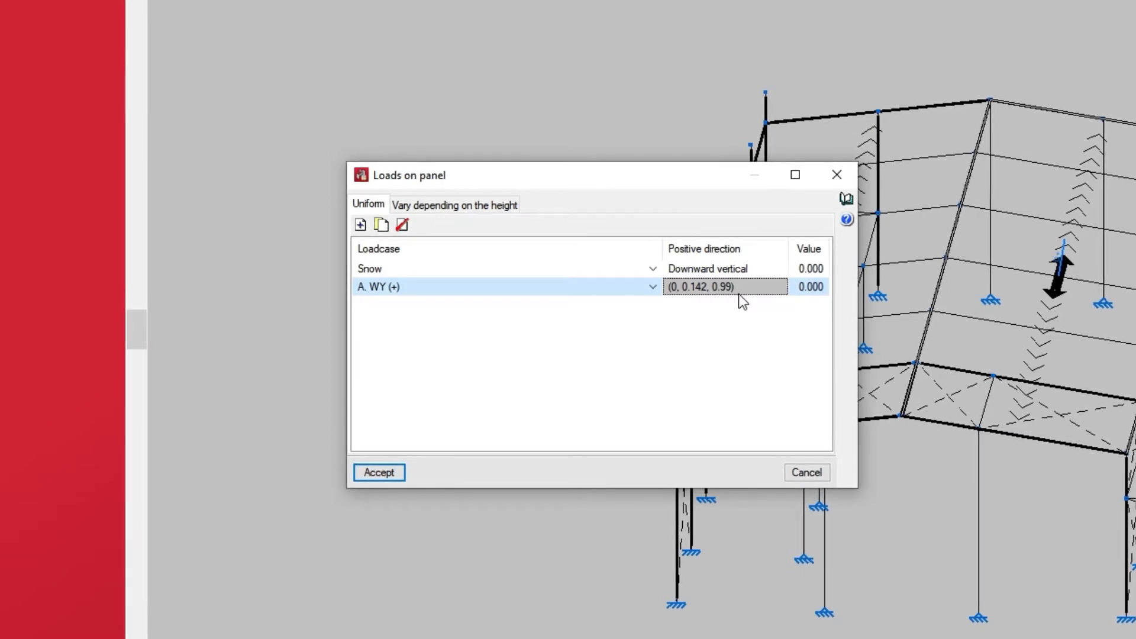
# Set the Snow load value to 0.546 and the A. WY (+) load value to 0.52.
pyautogui.click(805, 269)
pyautogui.write('0.5')
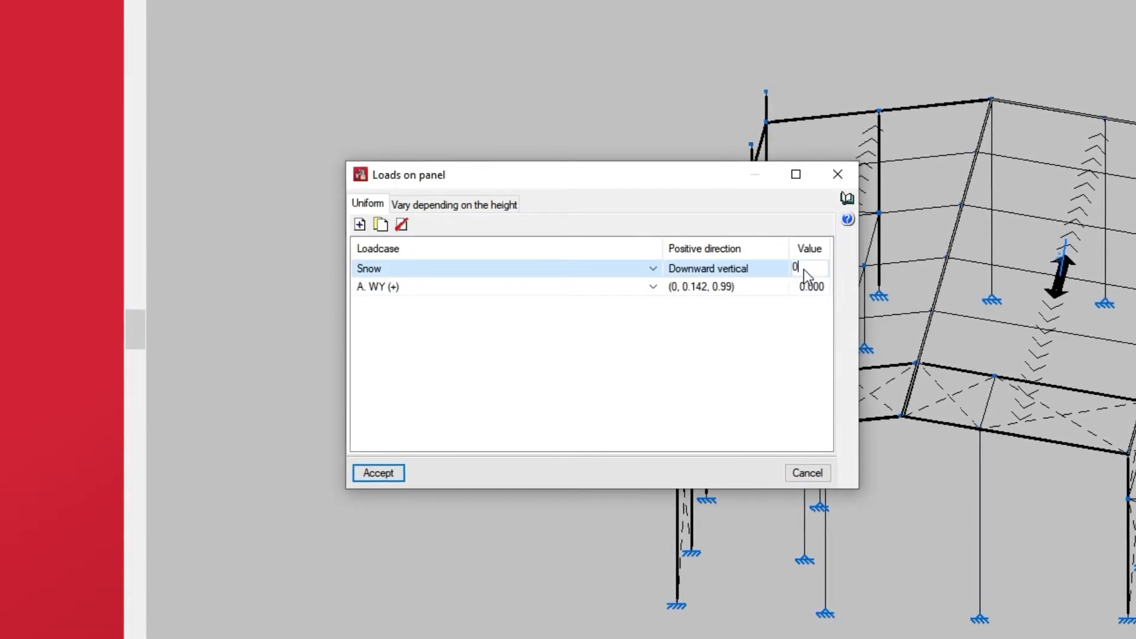
pyautogui.write('46')
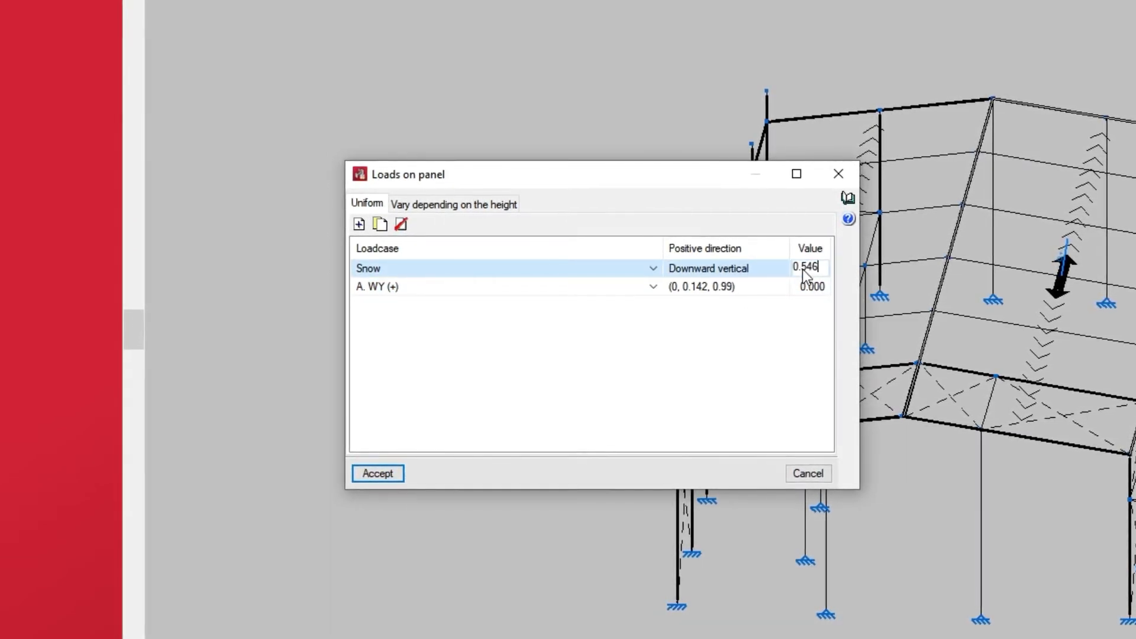
pyautogui.click(804, 287)
pyautogui.write('0.')
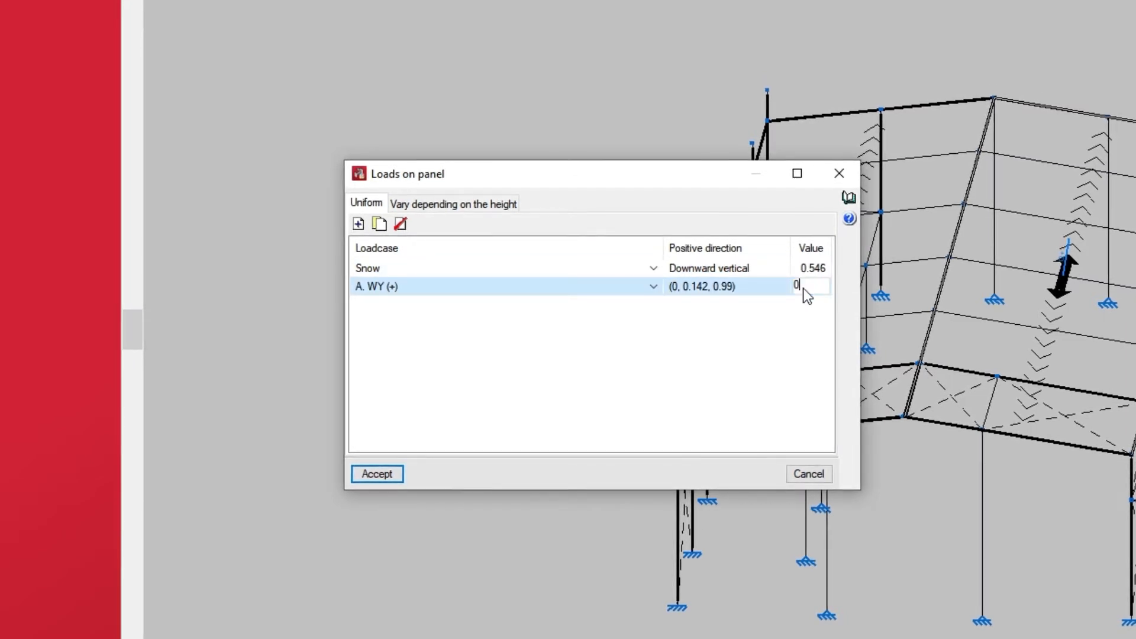
pyautogui.write('52')
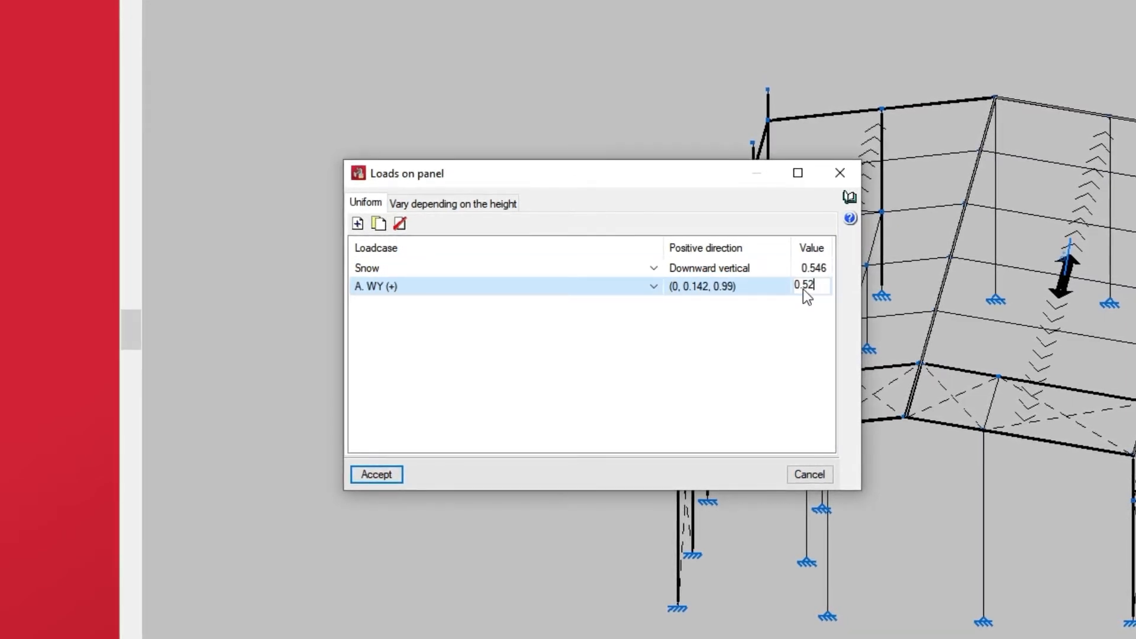
pyautogui.press('Tab')
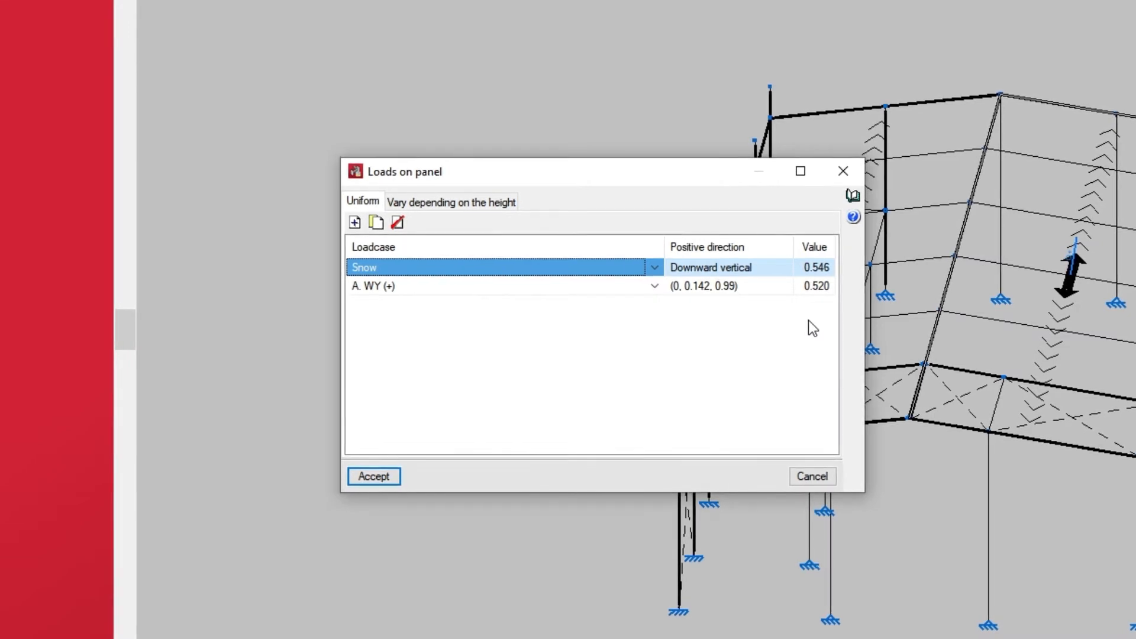
# Review the options for loads varying with height, accept the panel's uniform loads and finish introducing panels.
pyautogui.click(512, 206)
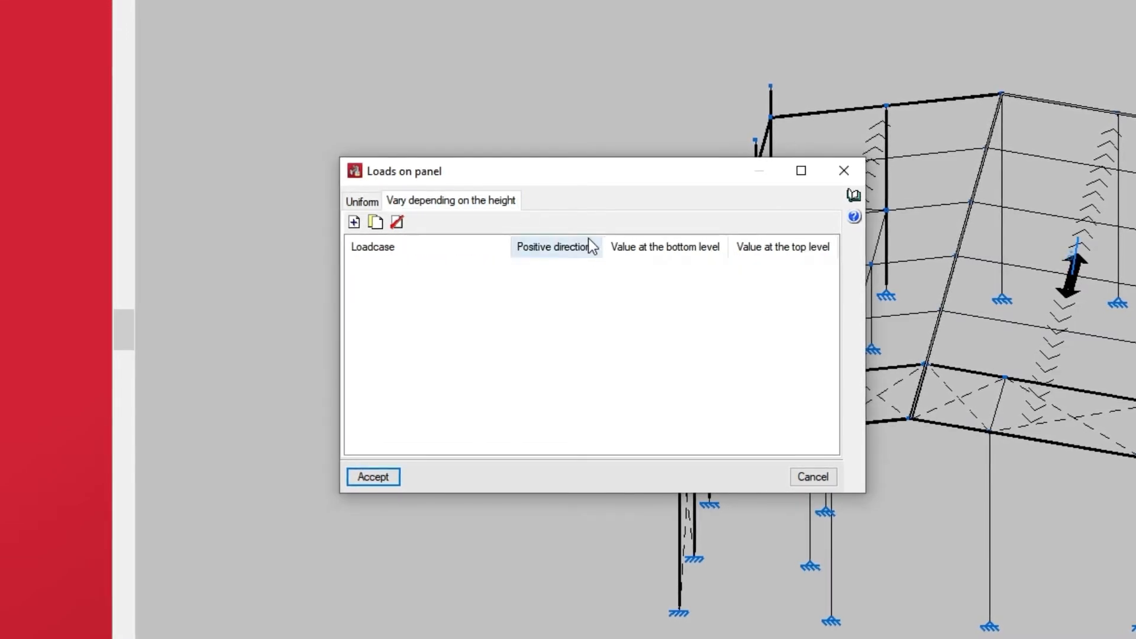
pyautogui.click(630, 258)
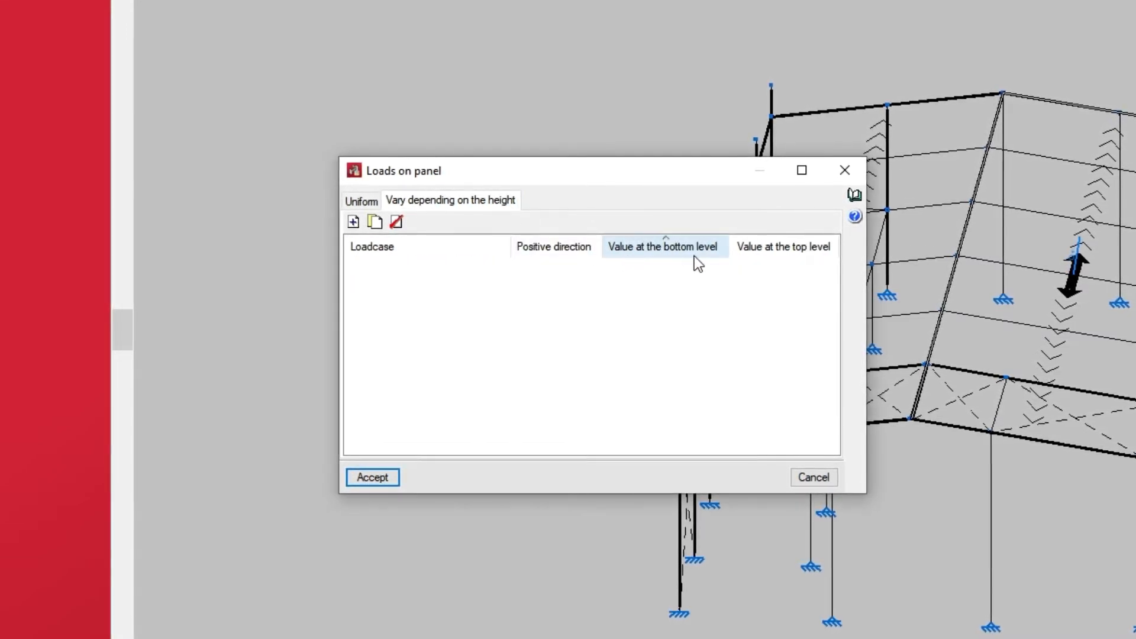
pyautogui.click(769, 257)
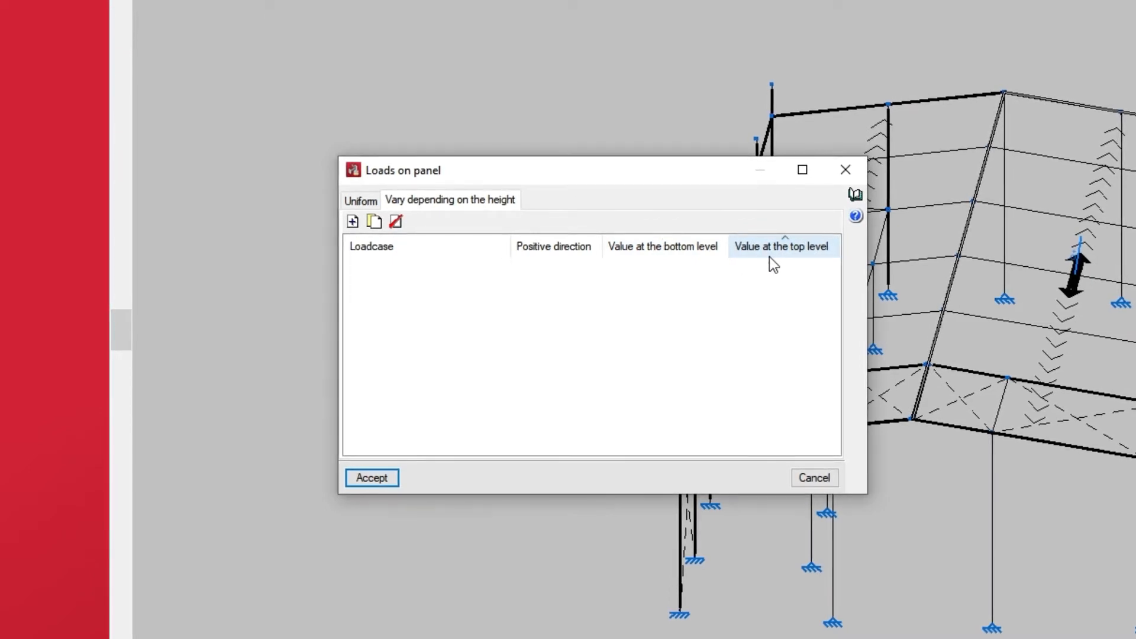
pyautogui.click(377, 203)
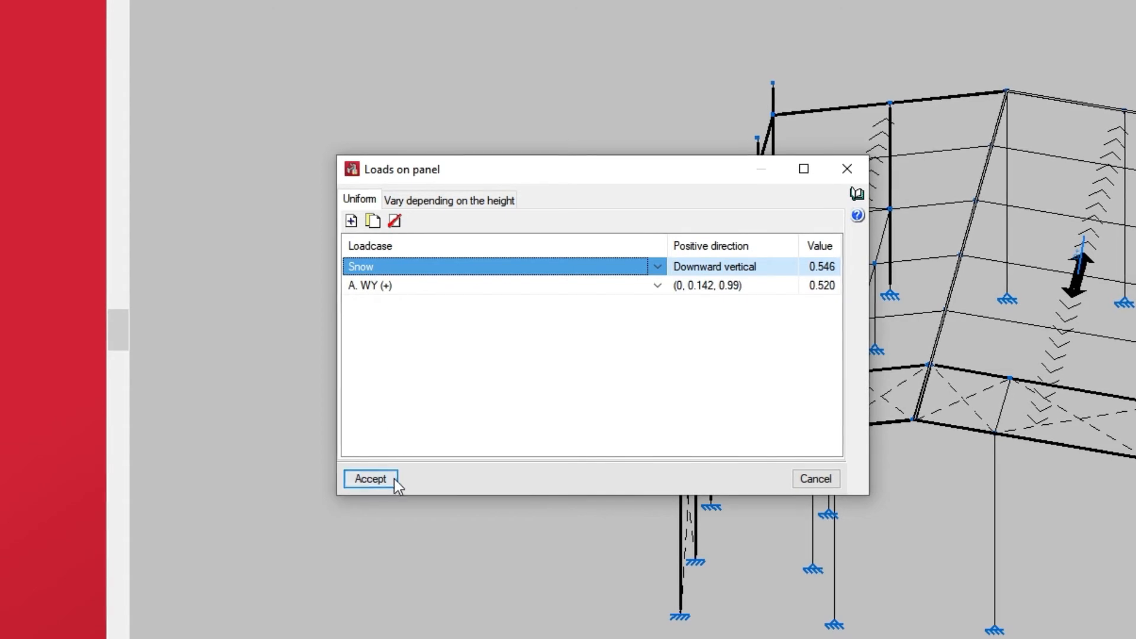
pyautogui.click(393, 479)
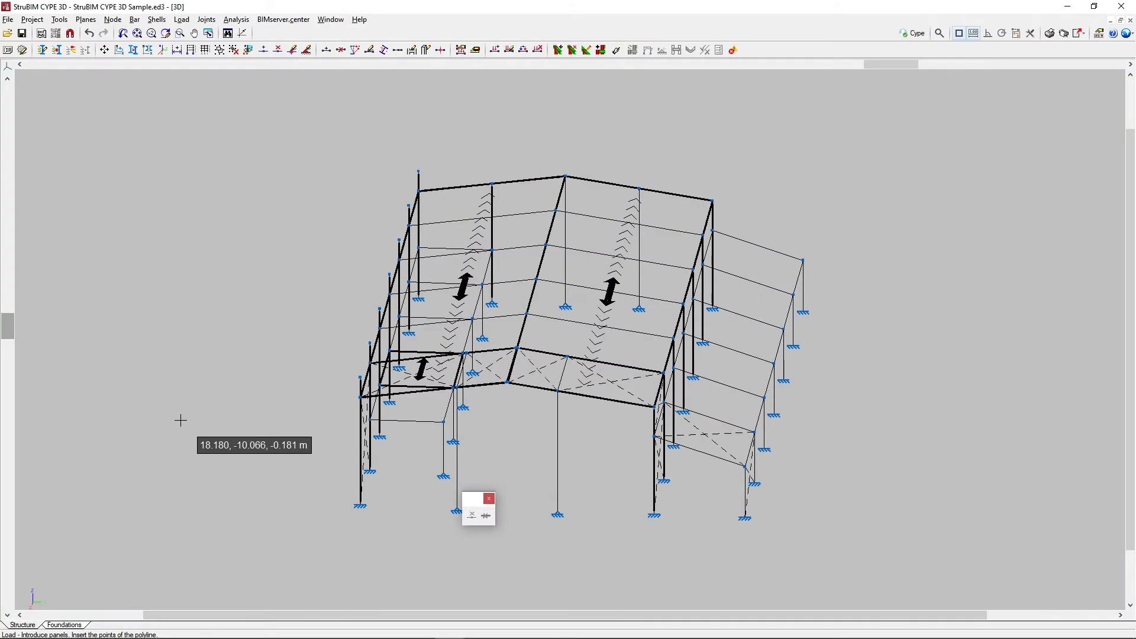
pyautogui.press('Escape')
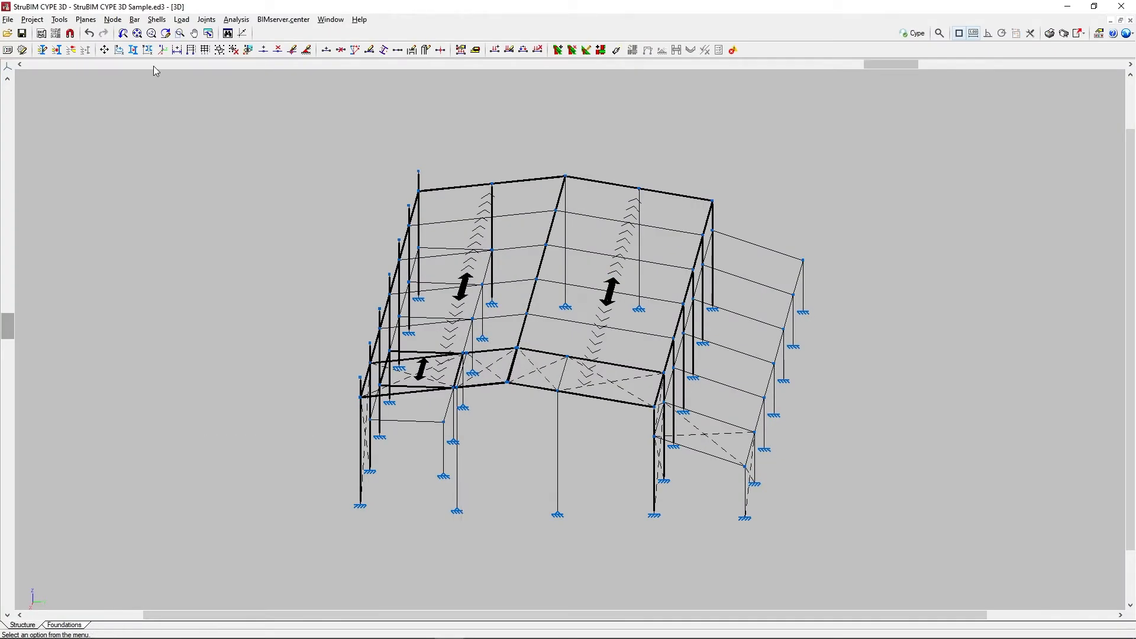
# Open the loads of the two large roof slope panels together for editing.
pyautogui.click(182, 21)
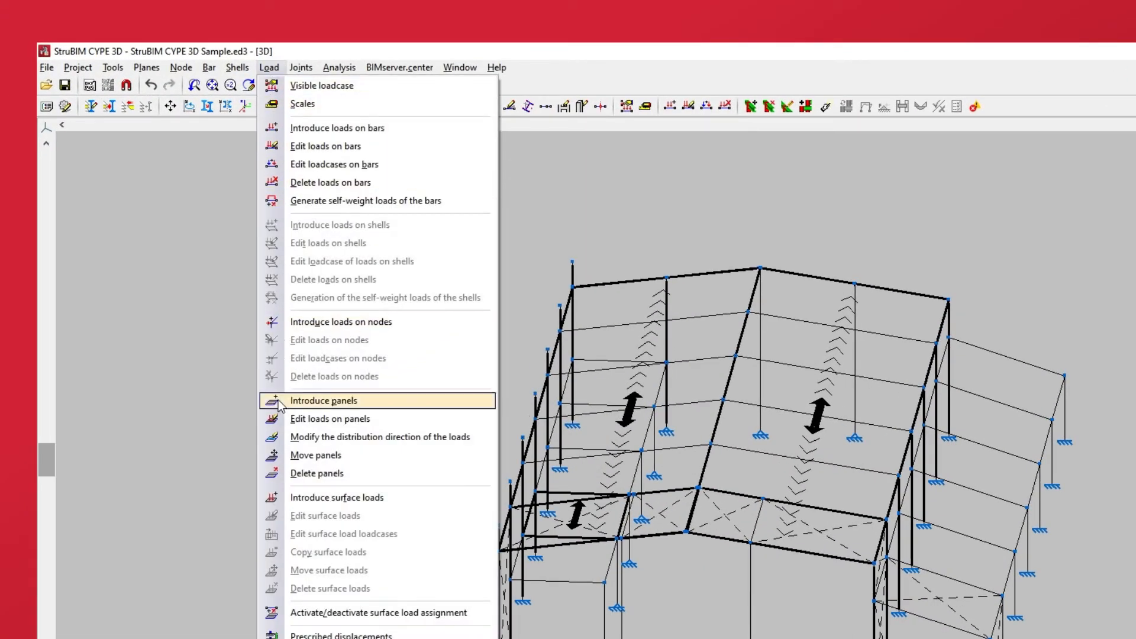
pyautogui.click(330, 419)
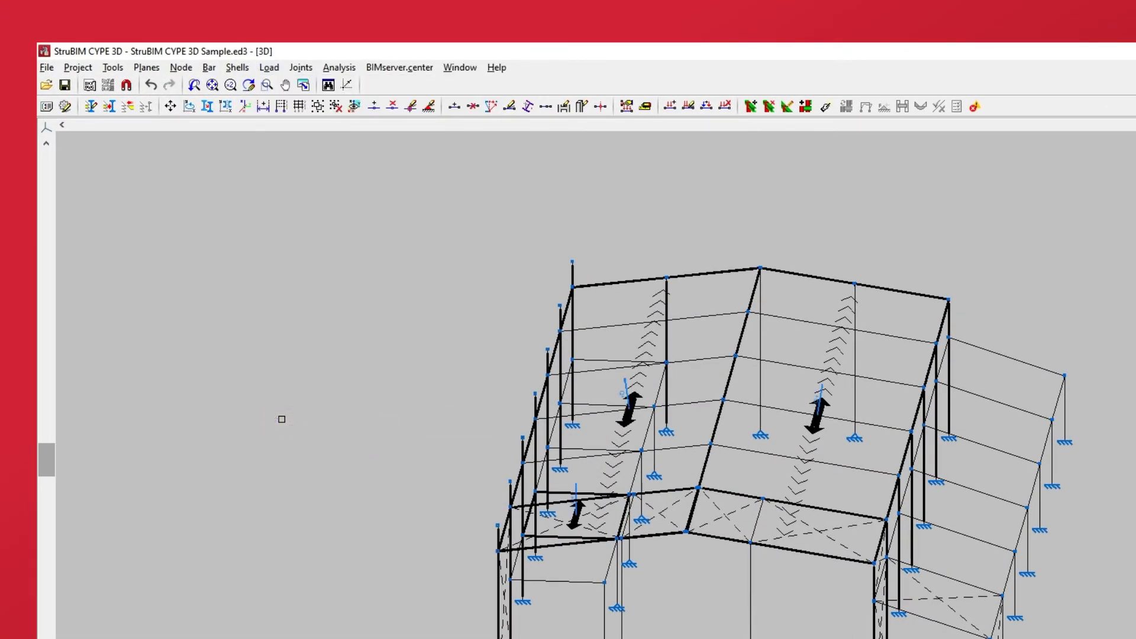
pyautogui.click(749, 435)
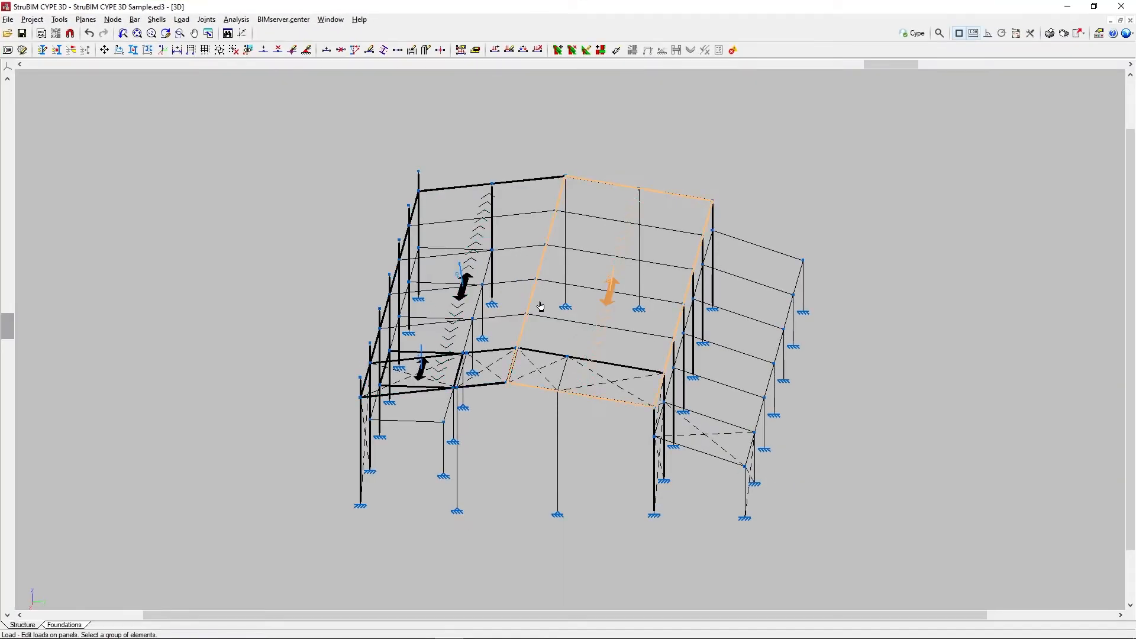
pyautogui.rightClick(506, 305)
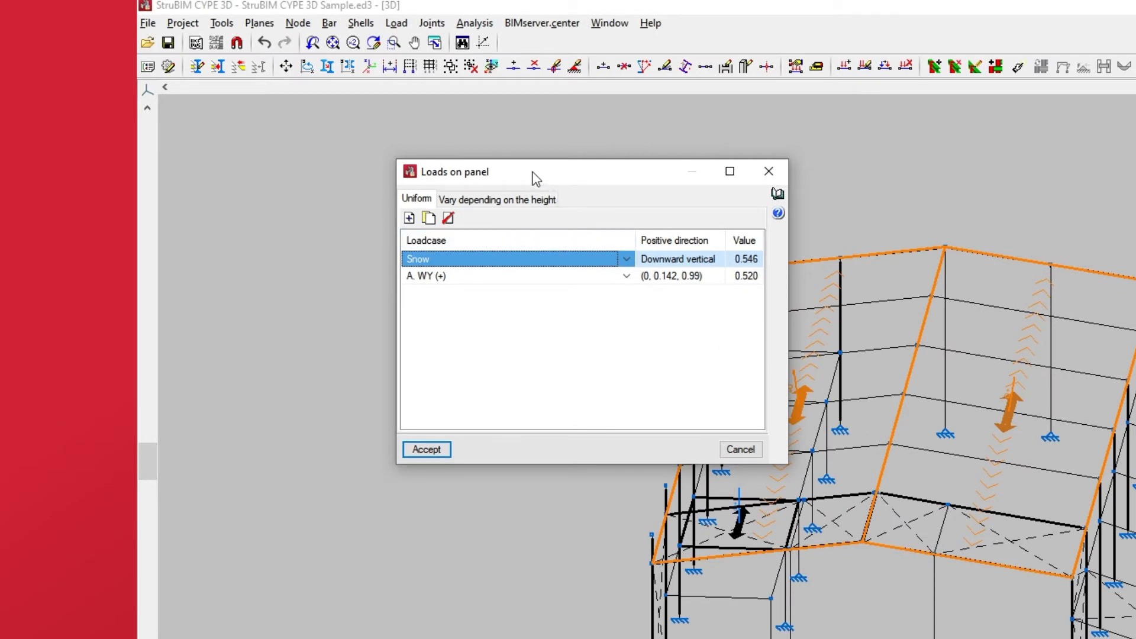
# Check the Snow and A. WY (+) uniform load values of the two roof slope panels and accept them.
pyautogui.click(745, 263)
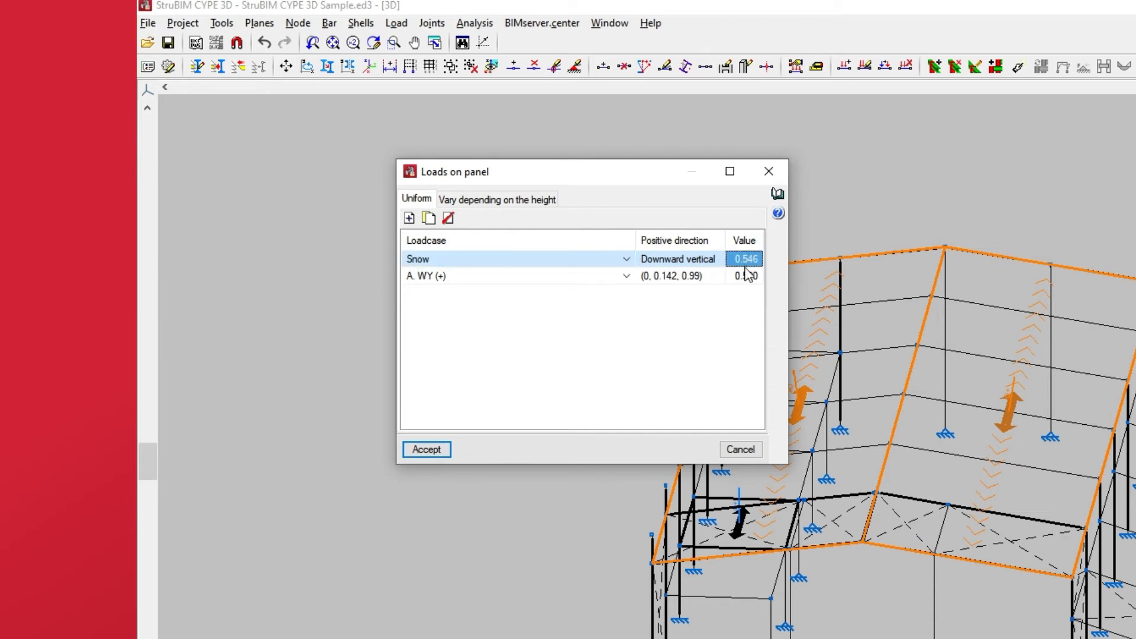
pyautogui.click(746, 284)
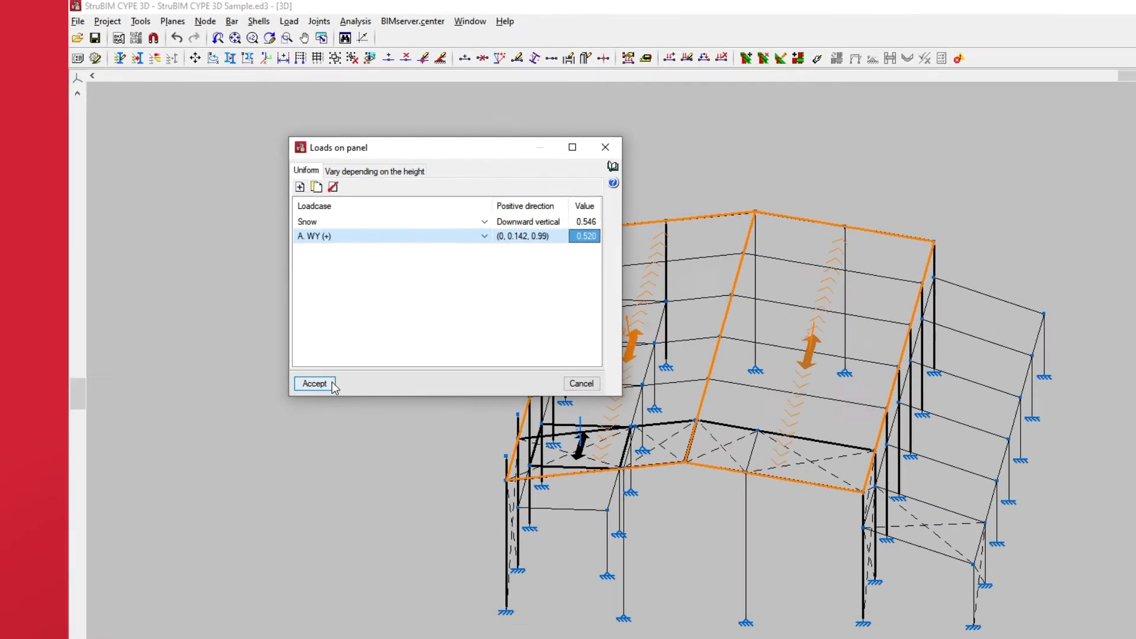
pyautogui.click(427, 449)
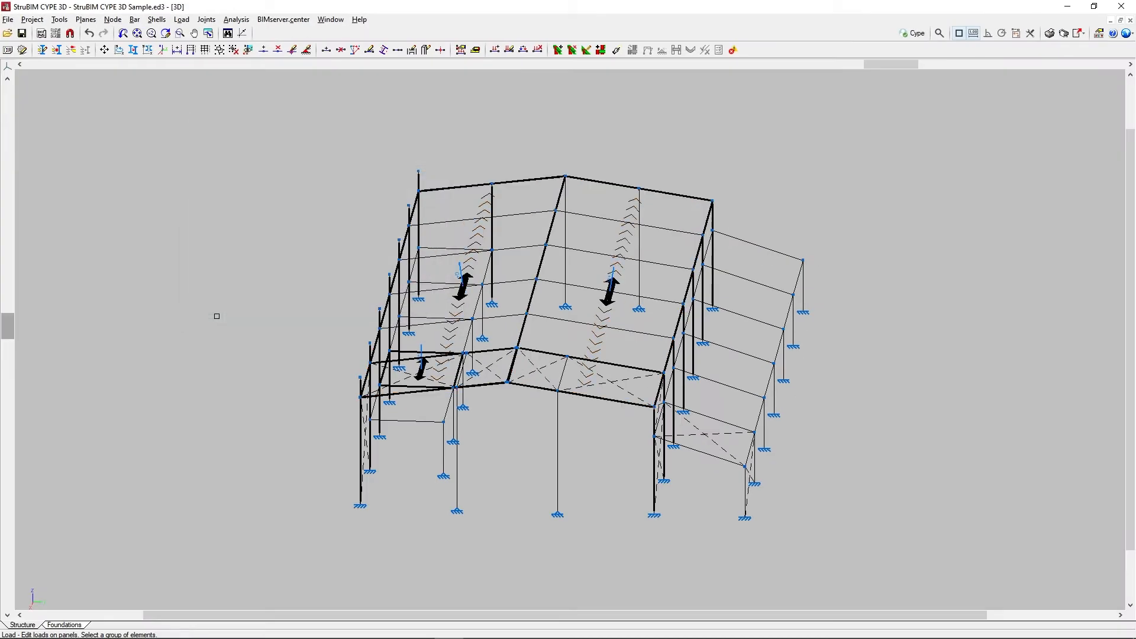
# Change the load distribution direction of the large roof slope panel on the side away from the small low panel to run from ridge to eave.
pyautogui.click(182, 20)
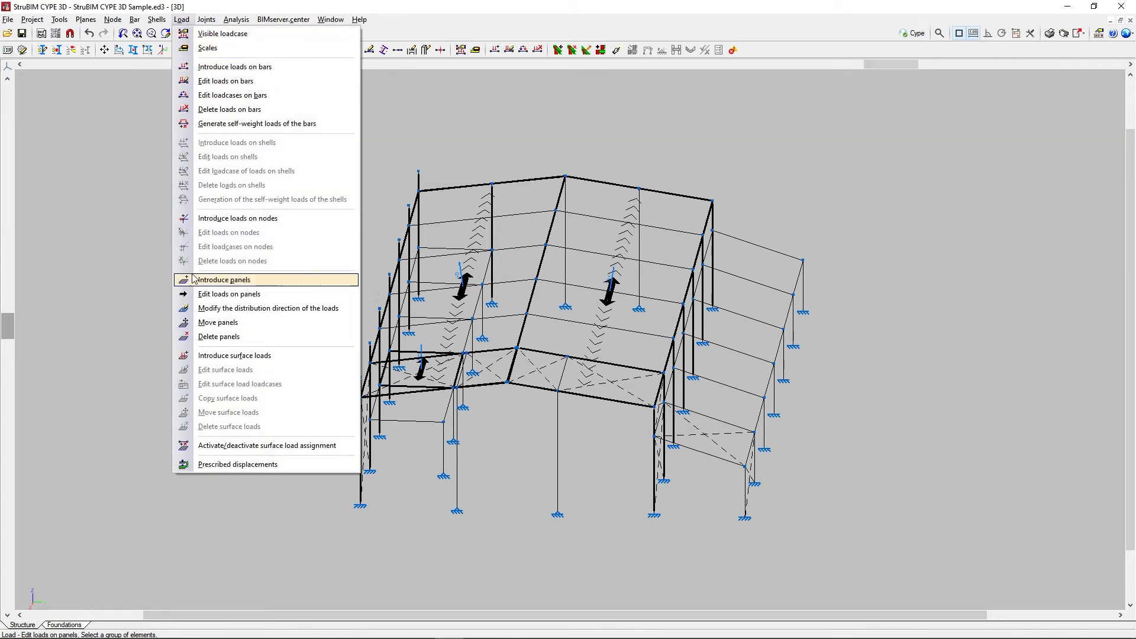
pyautogui.click(201, 308)
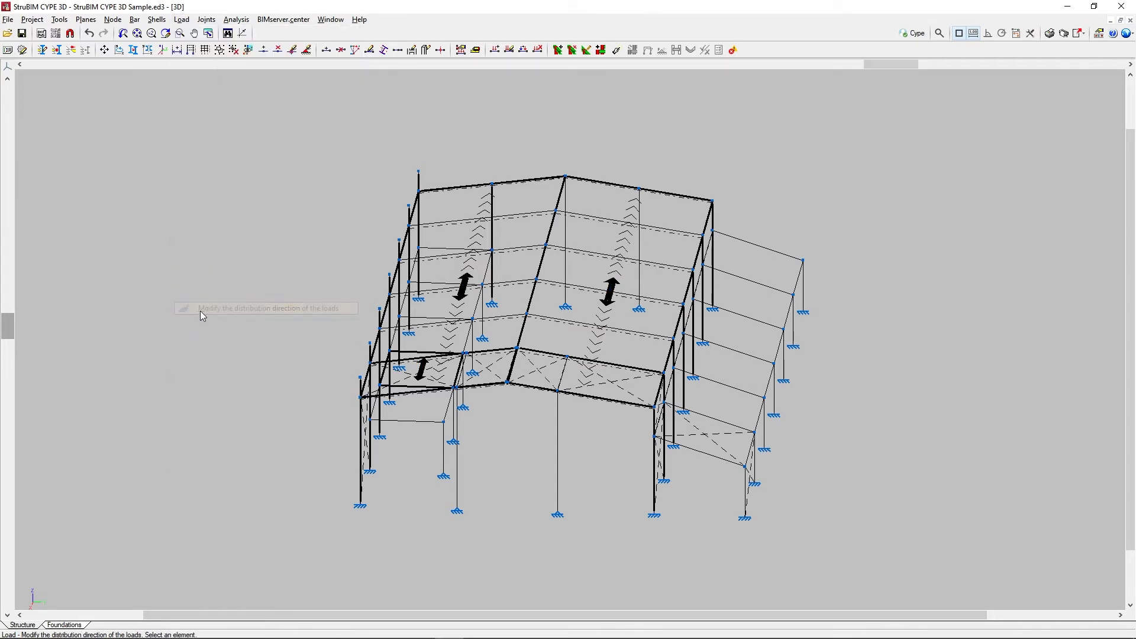
pyautogui.click(577, 305)
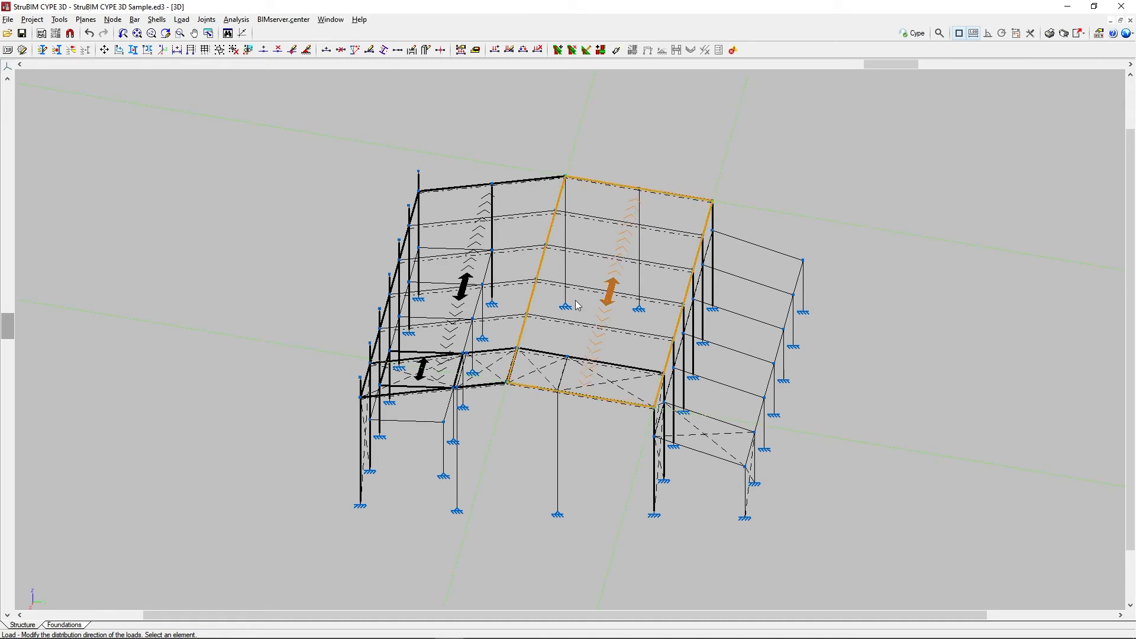
pyautogui.click(823, 437)
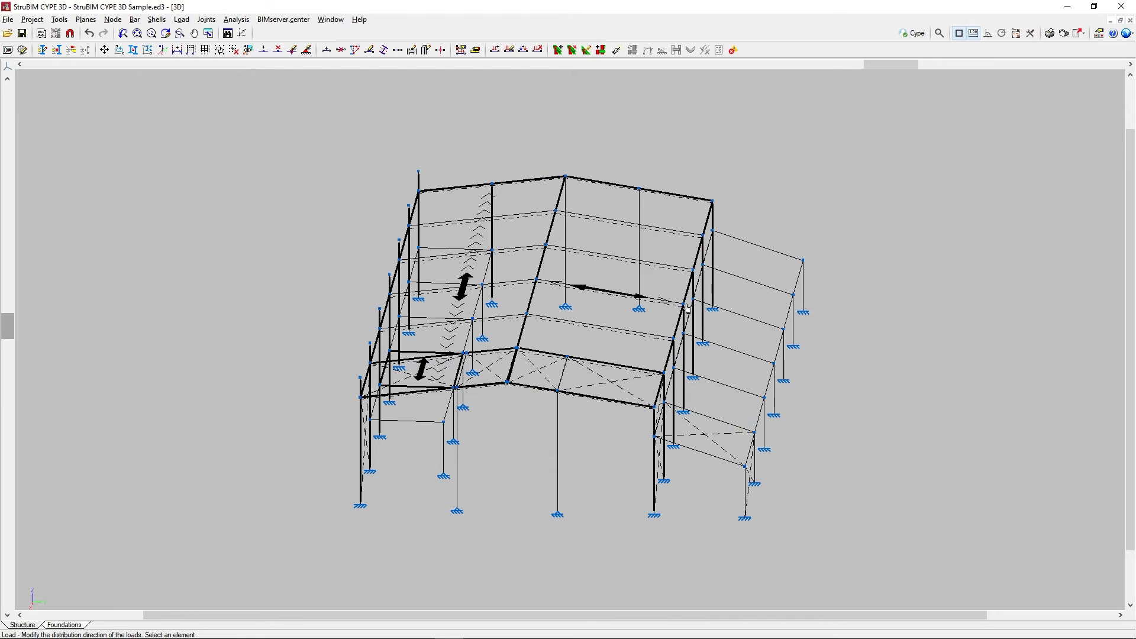
pyautogui.scroll(4, 574, 292)
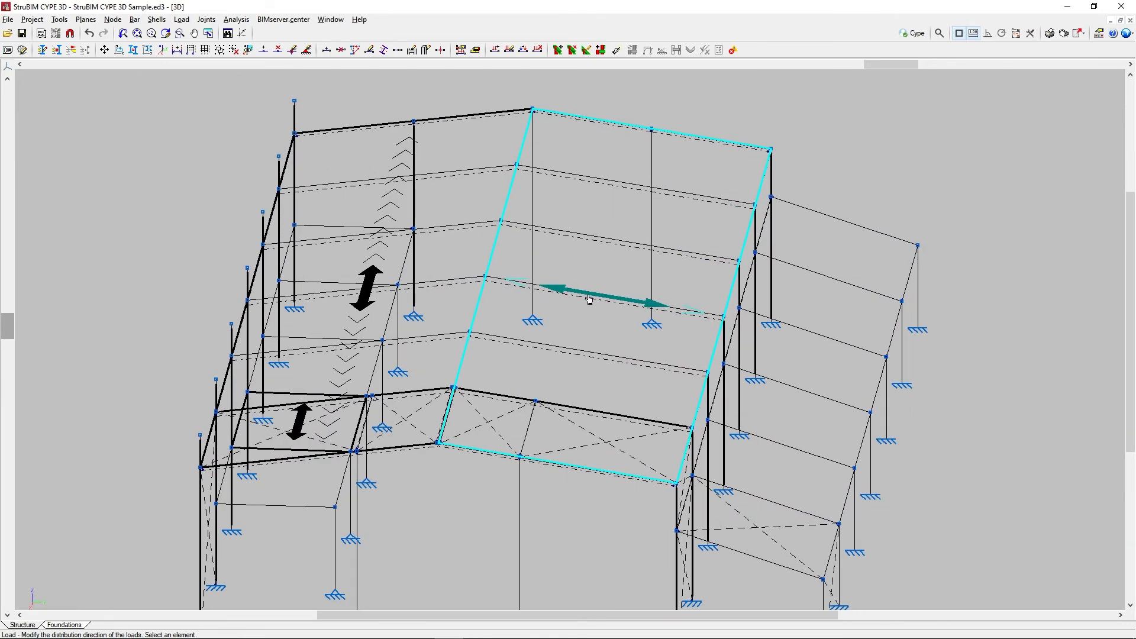
pyautogui.scroll(-4, 674, 314)
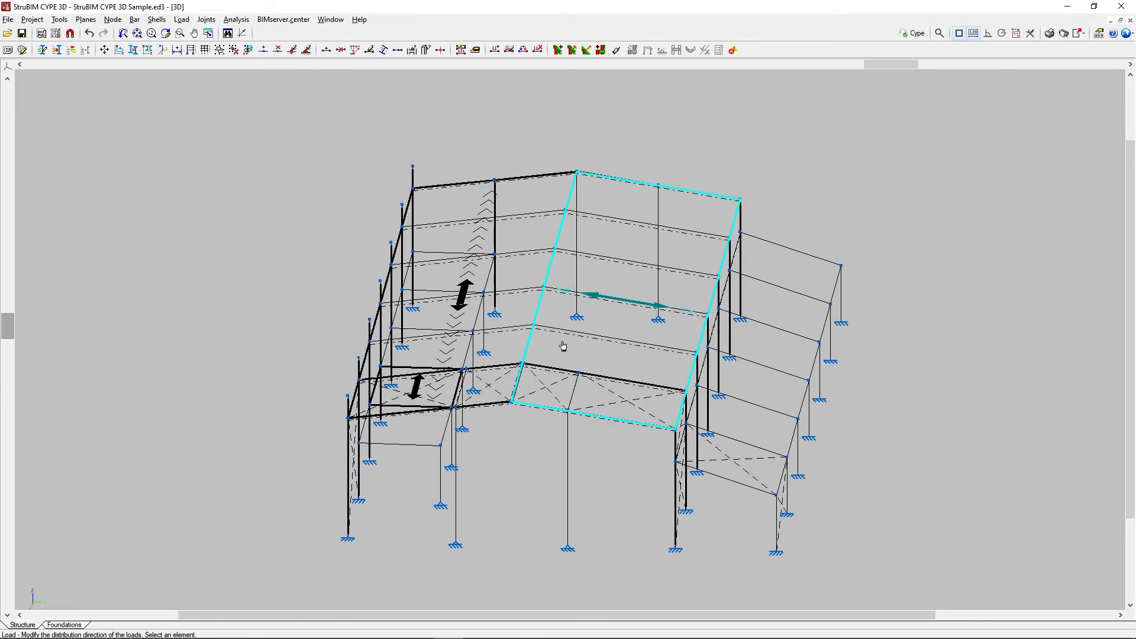
# Move all four vertices of the small low side panel one bay along the building towards the braced end, using its outer corner as reference point.
pyautogui.keyDown('shift'); pyautogui.moveTo(436, 357); pyautogui.dragTo(690, 362, button='middle'); pyautogui.keyUp('shift')
pyautogui.scroll(3, 645, 423)
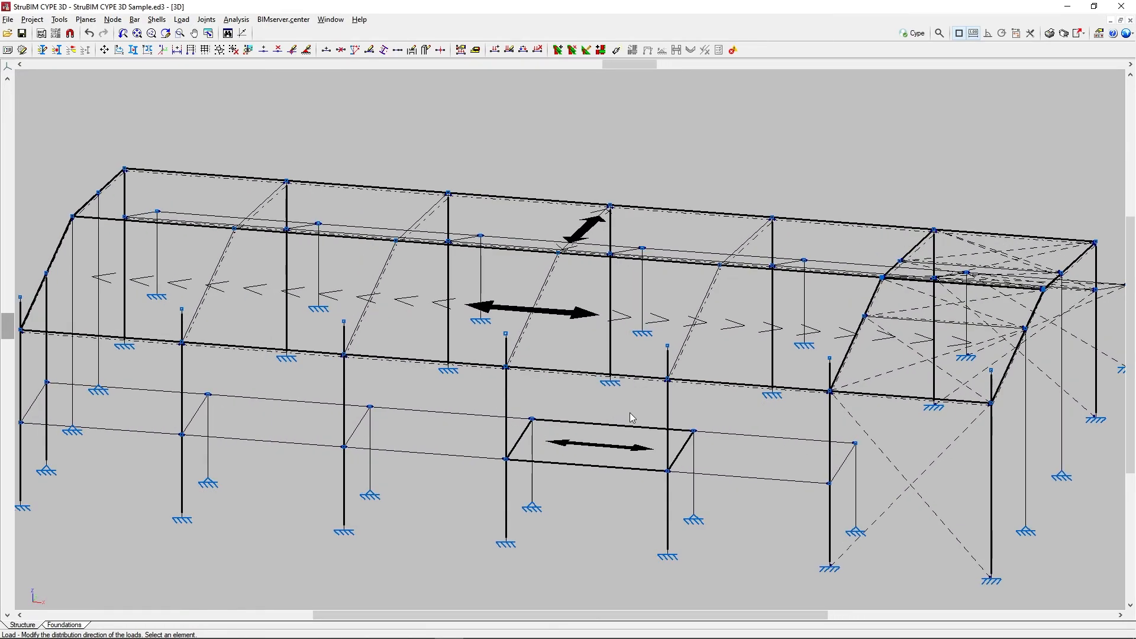
pyautogui.click(178, 22)
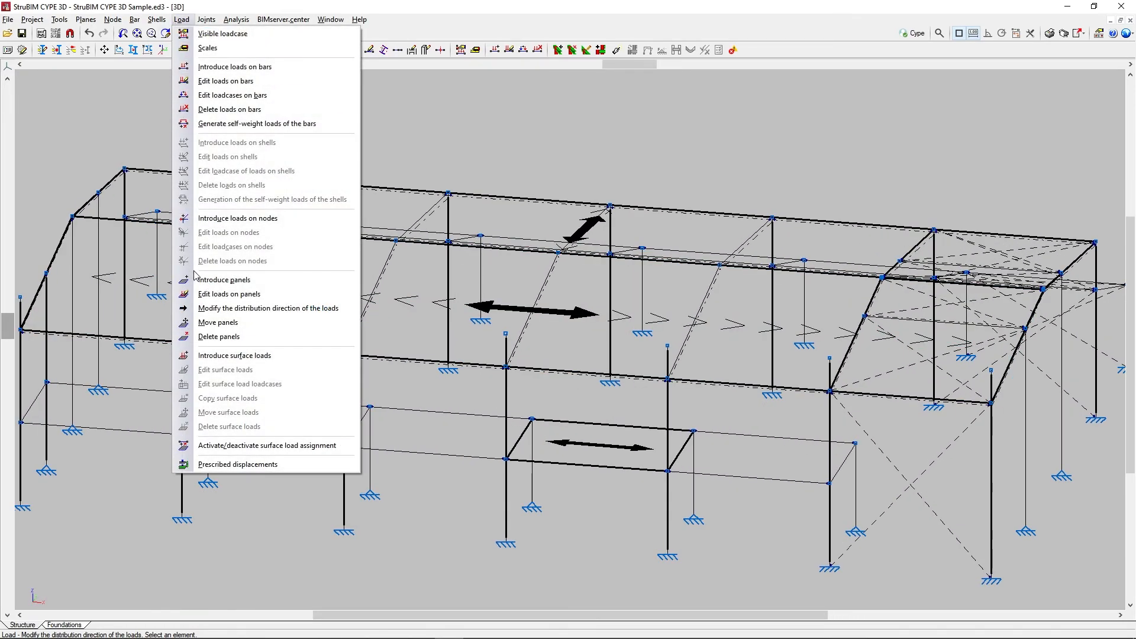
pyautogui.click(198, 323)
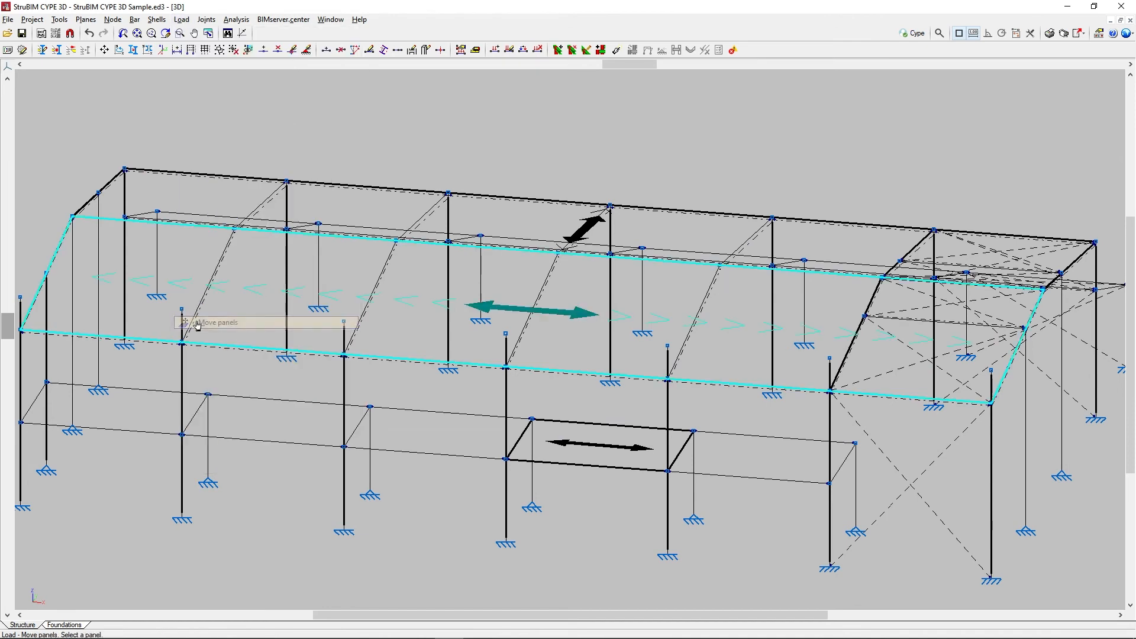
pyautogui.click(575, 440)
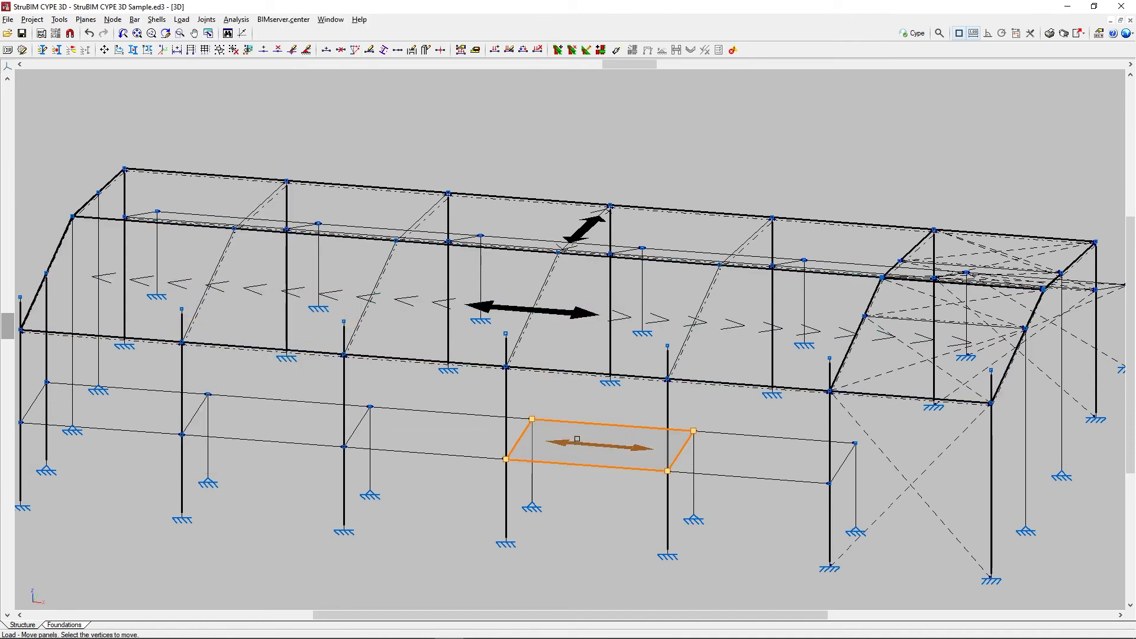
pyautogui.click(667, 471)
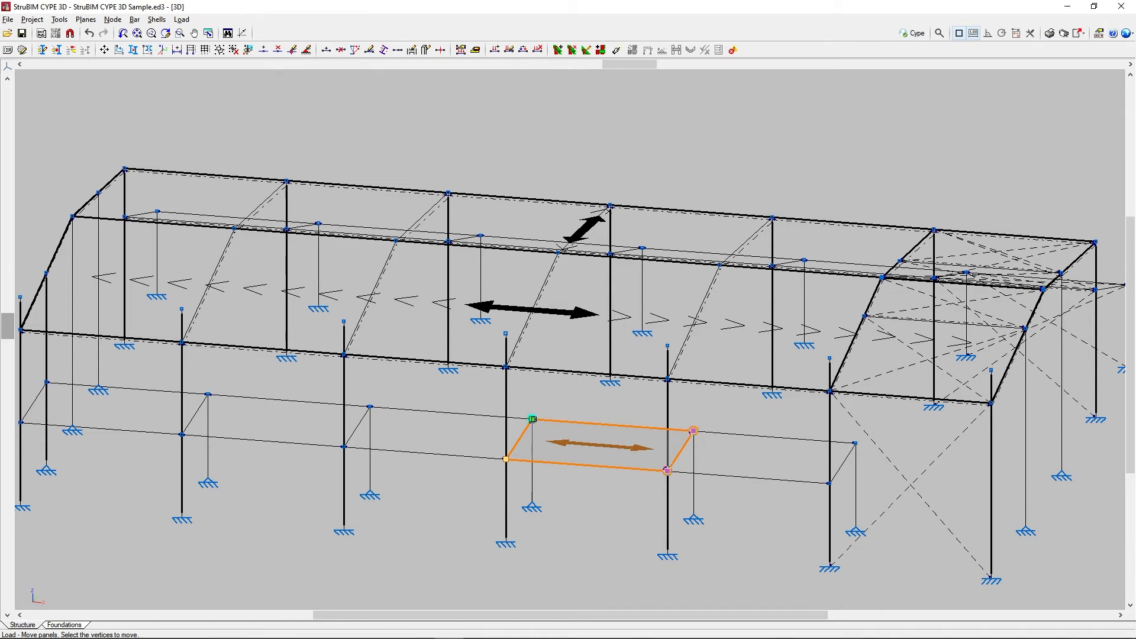
pyautogui.click(532, 419)
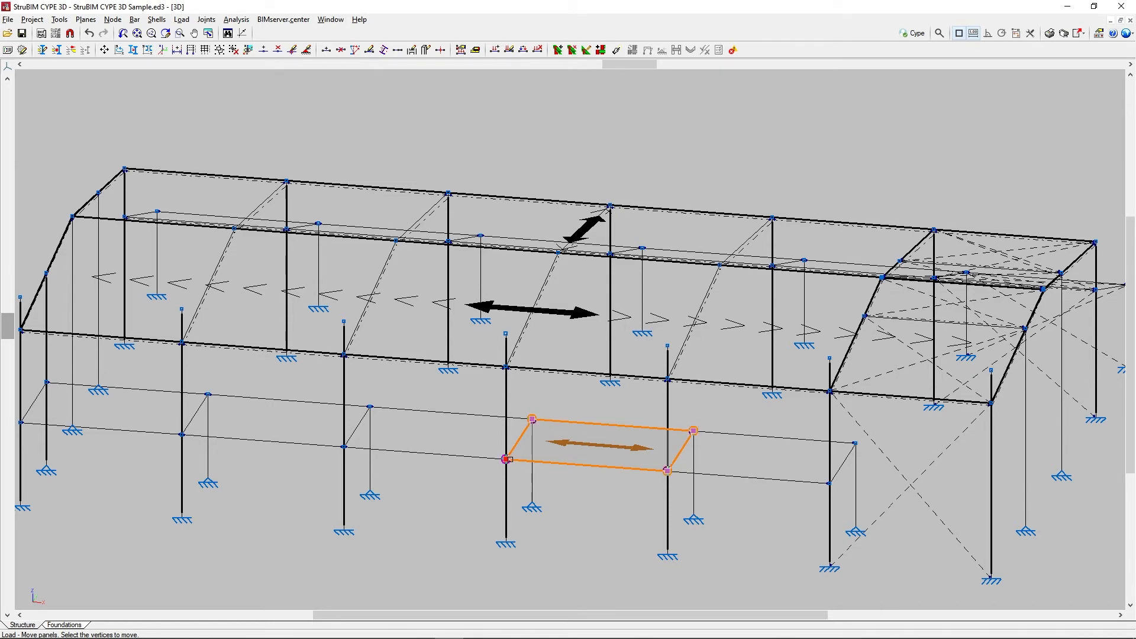
pyautogui.rightClick(543, 454)
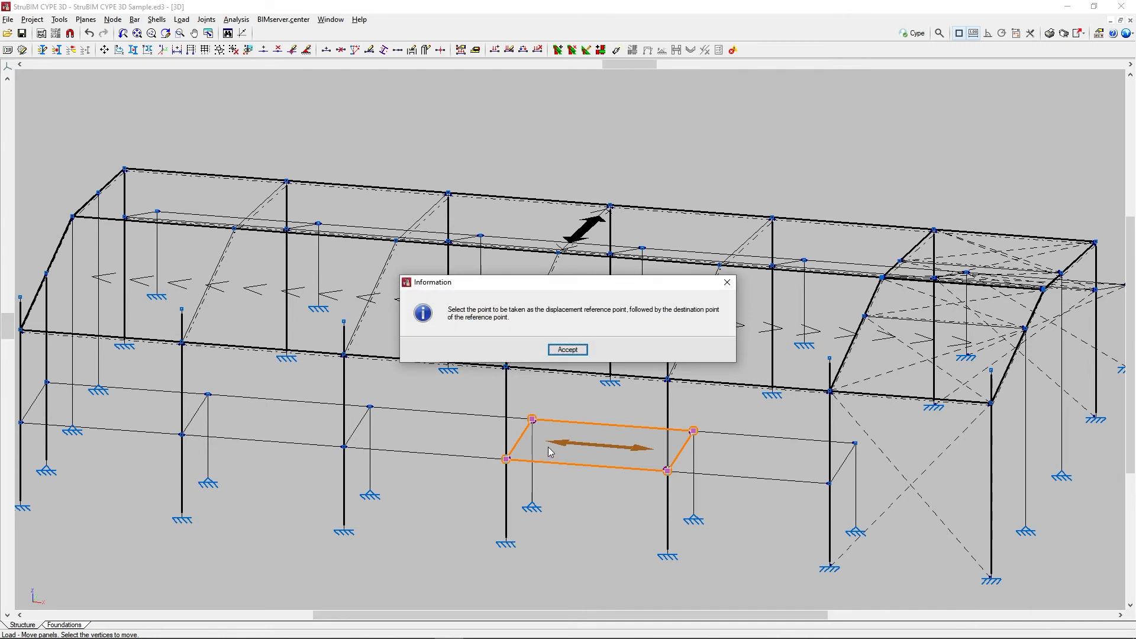
pyautogui.click(568, 350)
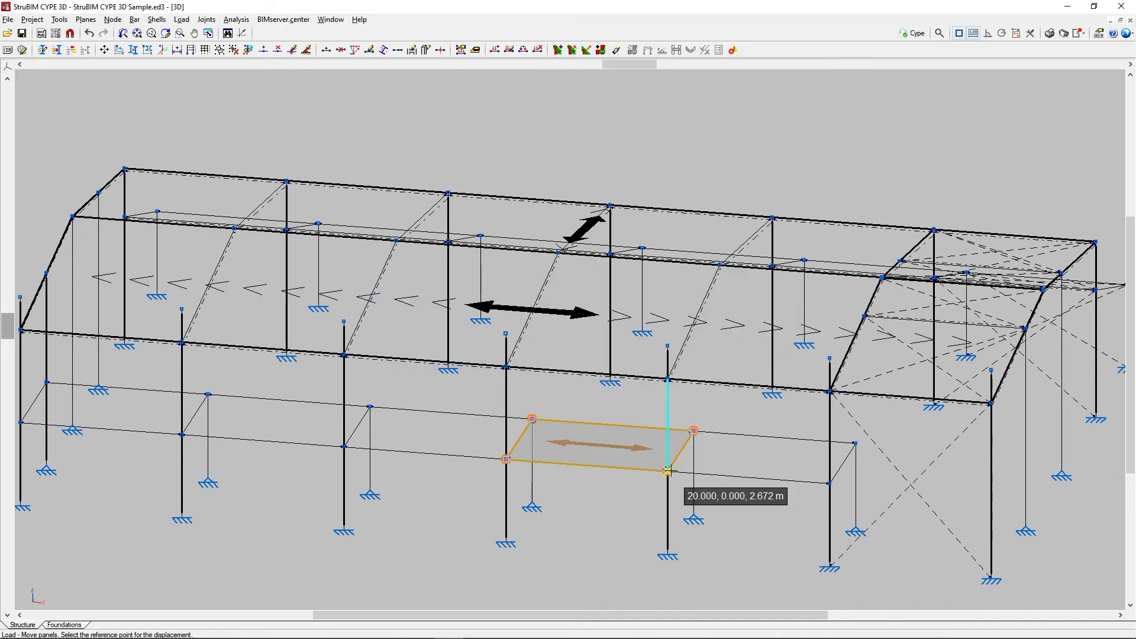
pyautogui.click(667, 471)
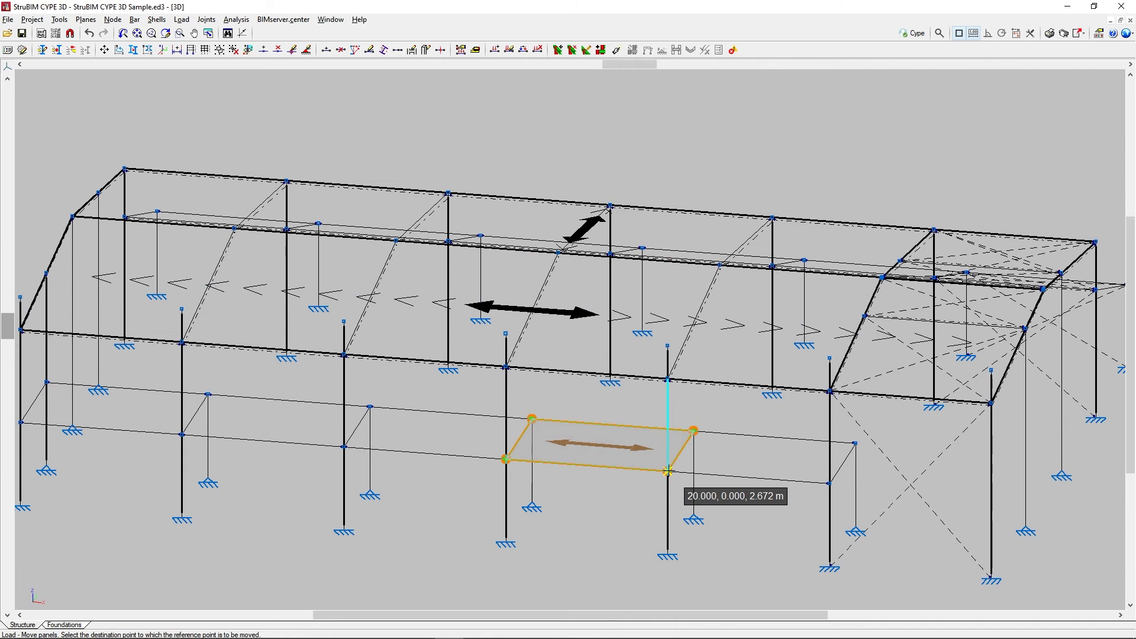
pyautogui.click(829, 483)
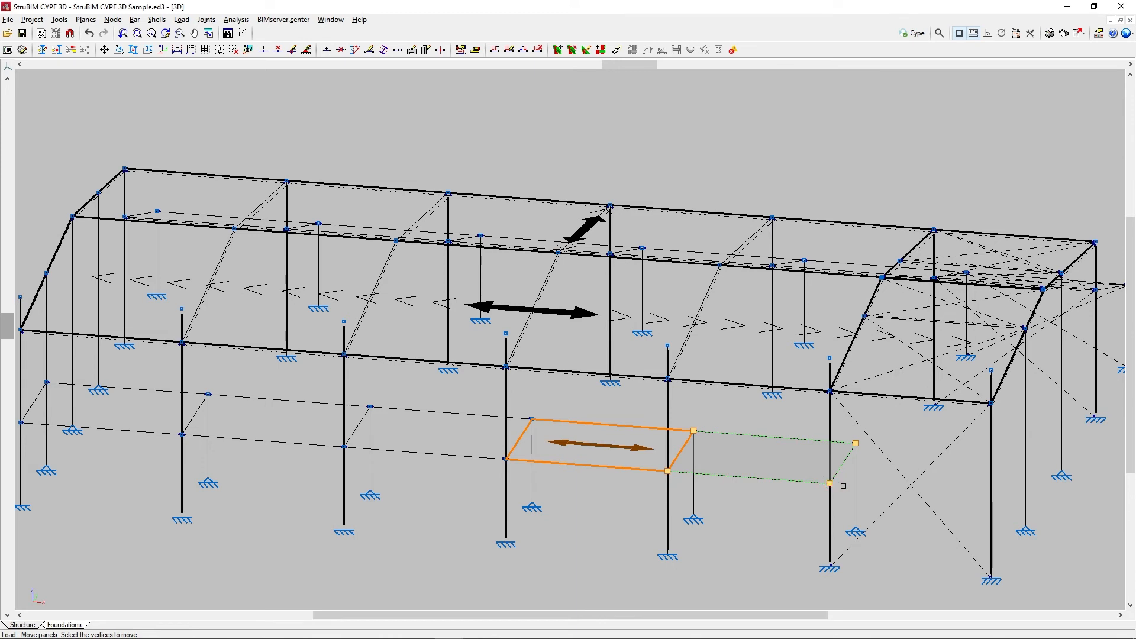
pyautogui.rightClick(843, 486)
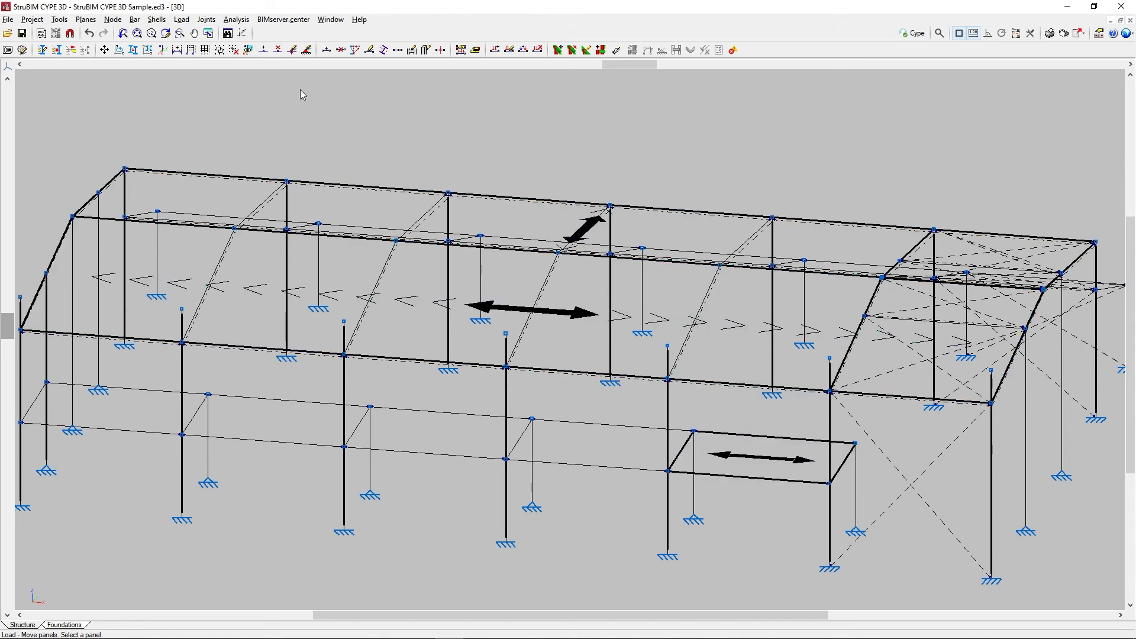
# Delete the large roof slope panel whose load distribution runs from ridge to eave.
pyautogui.click(190, 22)
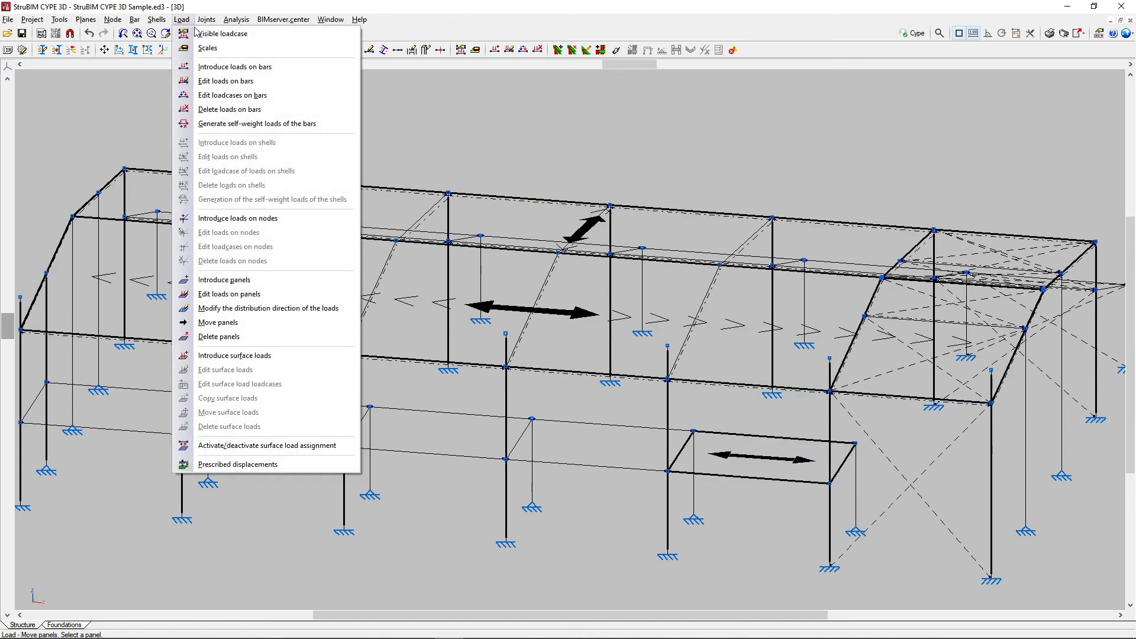
pyautogui.click(214, 337)
pyautogui.scroll(3, 760, 209)
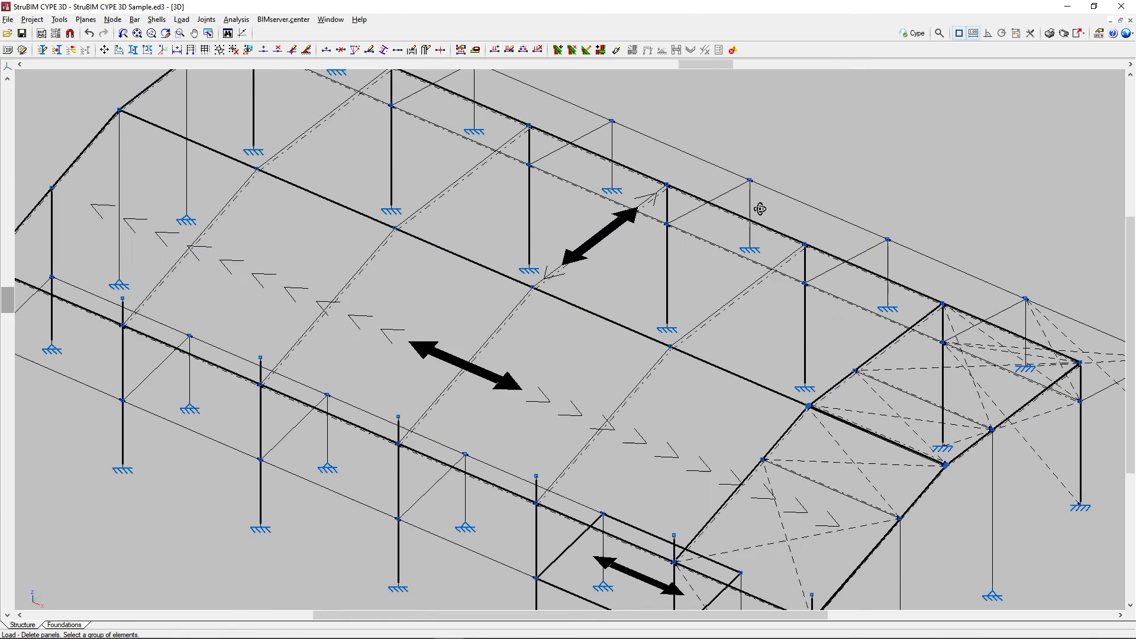
pyautogui.keyDown('shift'); pyautogui.moveTo(760, 209); pyautogui.dragTo(513, 178, button='middle'); pyautogui.keyUp('shift')
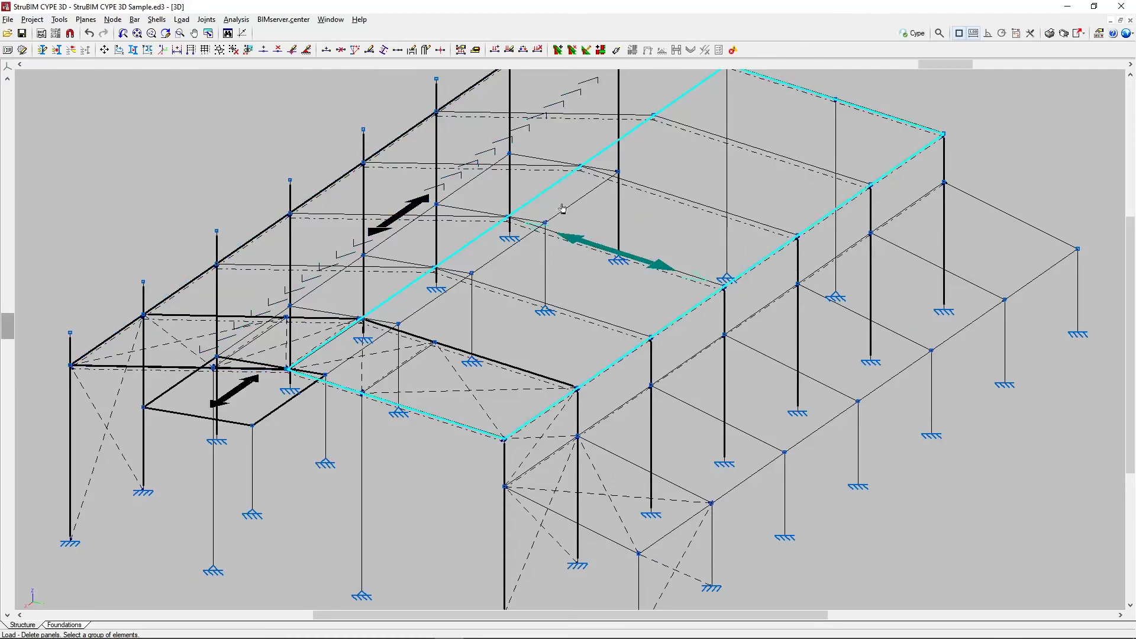
pyautogui.click(595, 229)
pyautogui.rightClick(595, 227)
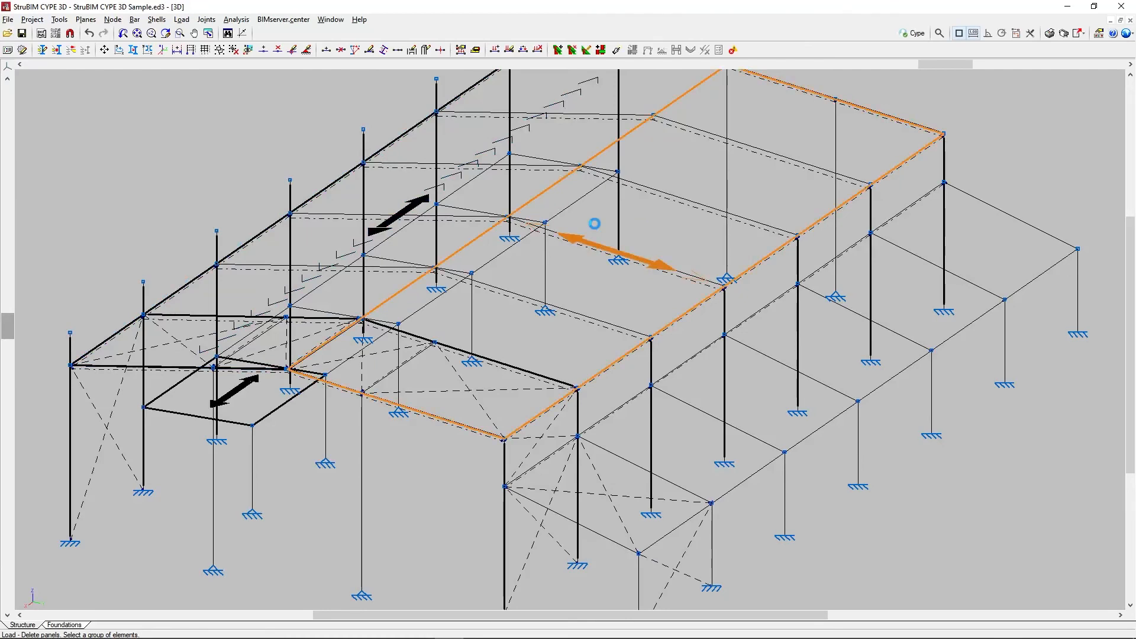
pyautogui.scroll(-5, 595, 223)
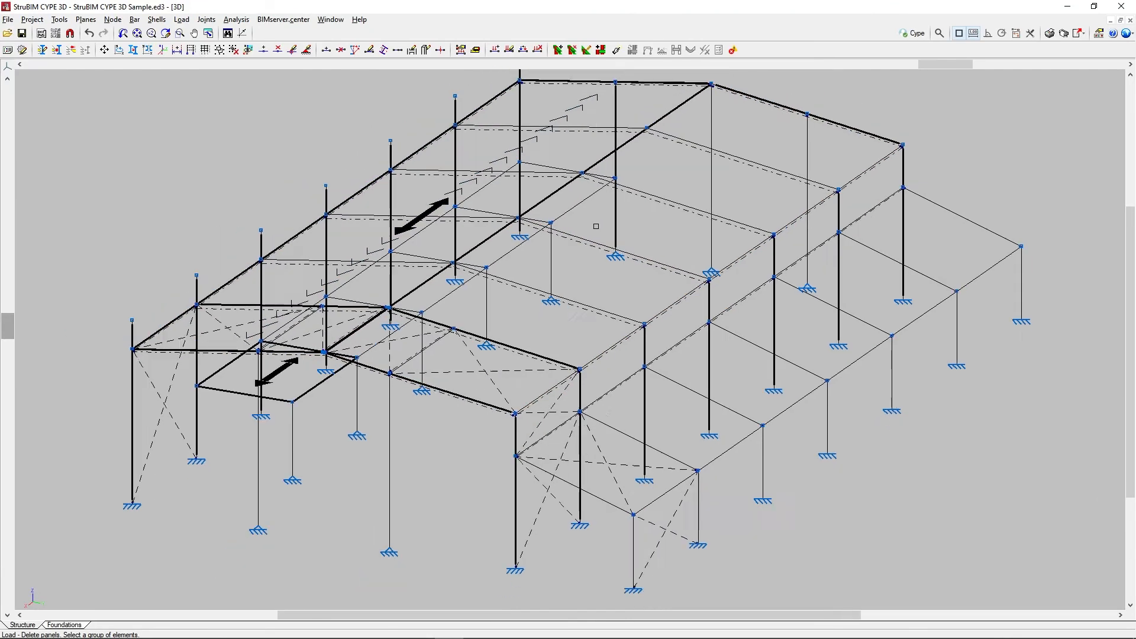
pyautogui.keyDown('shift'); pyautogui.moveTo(599, 224); pyautogui.dragTo(719, 234, button='middle'); pyautogui.keyUp('shift')
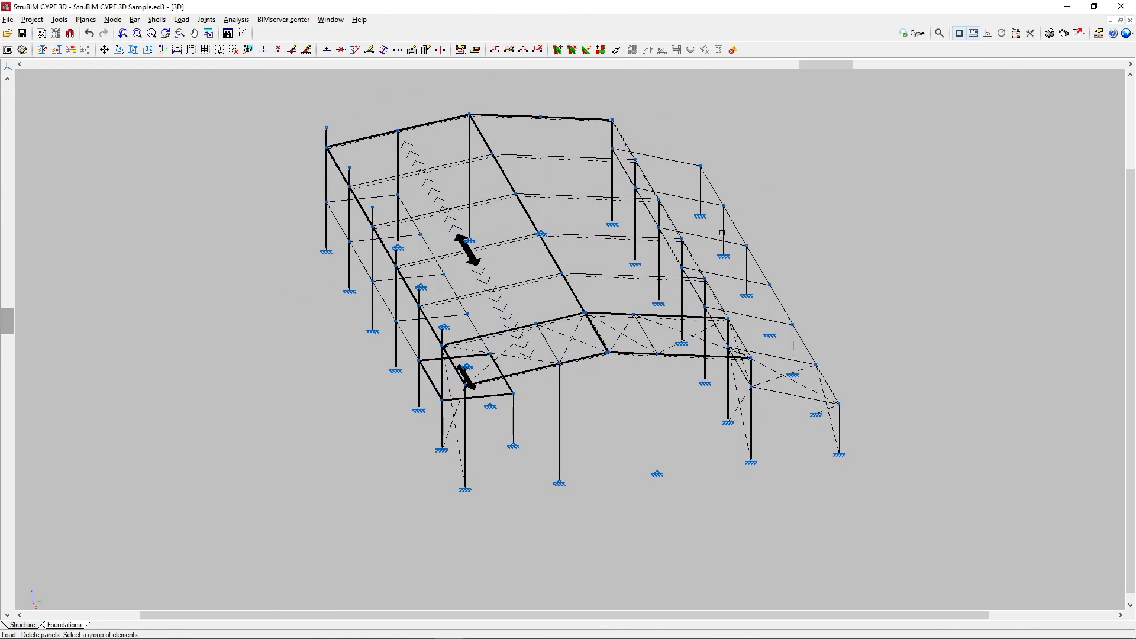